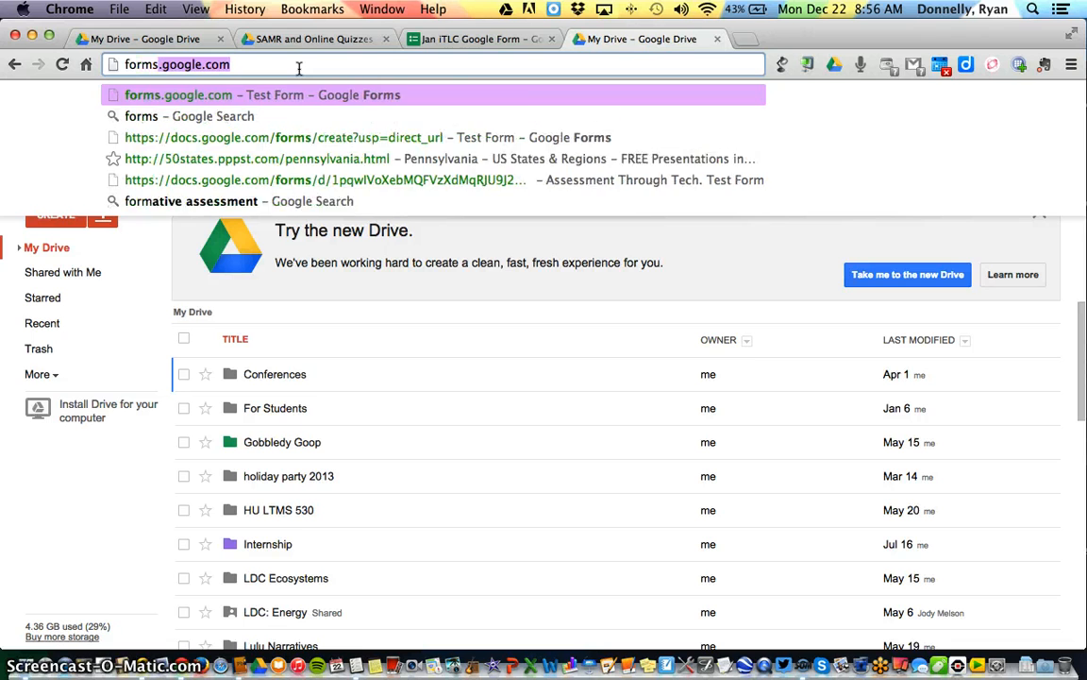
Step: Go to forms.google.com to start a blank form and clear the default title of its first question
key("Return")
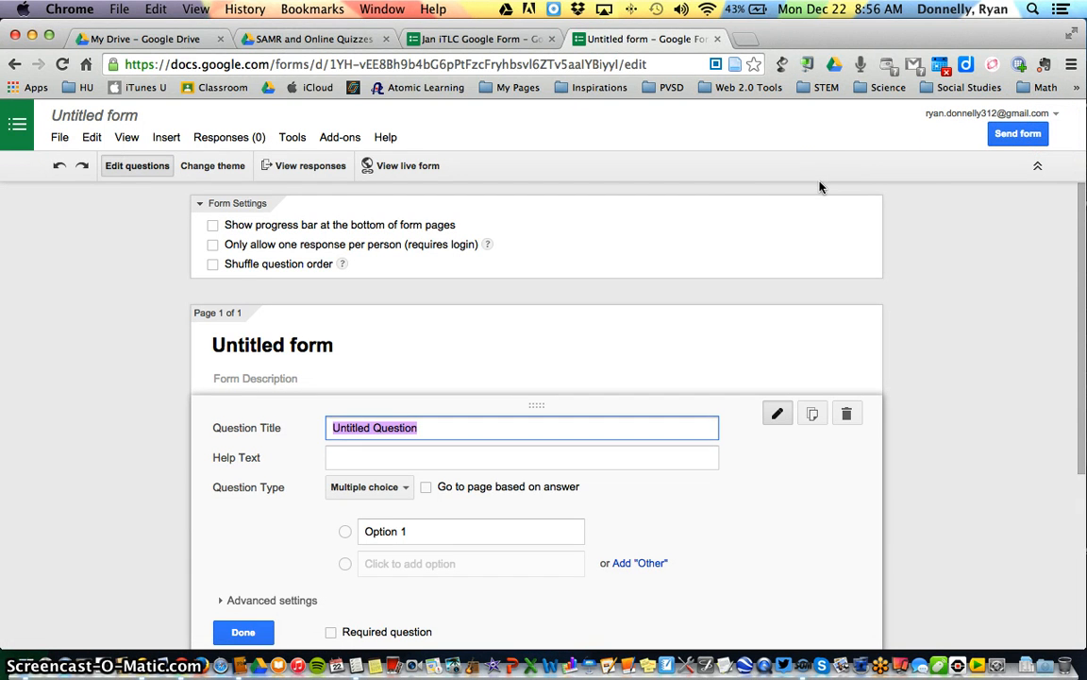
type("f")
key("BackSpace")
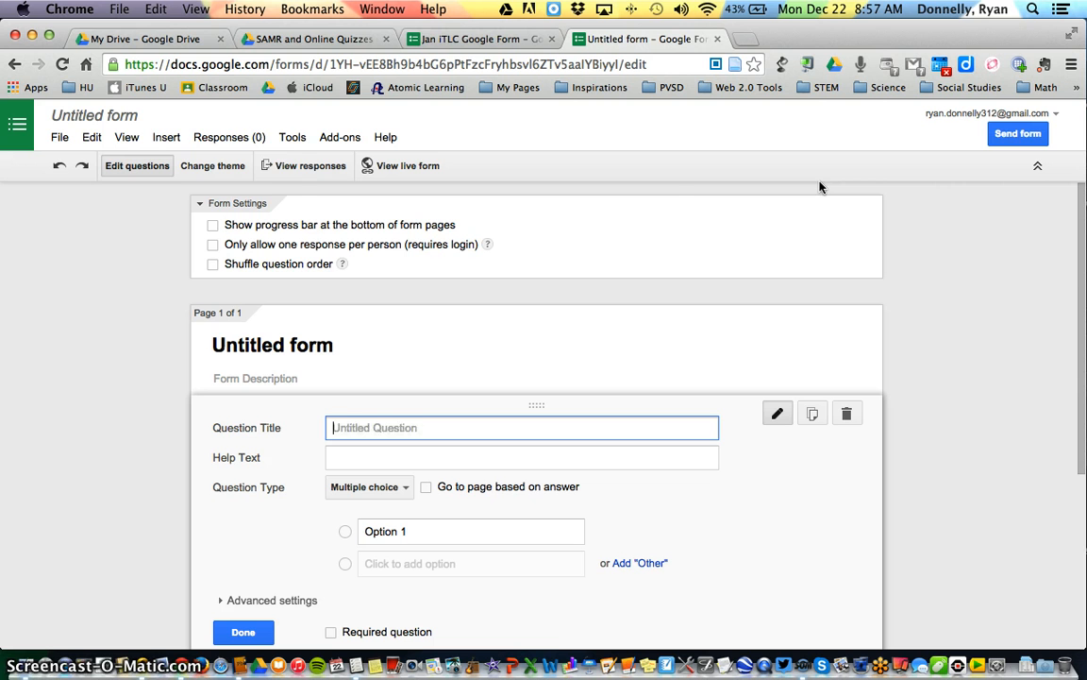
Step: Rename the untitled form as Test
left_click(85, 121)
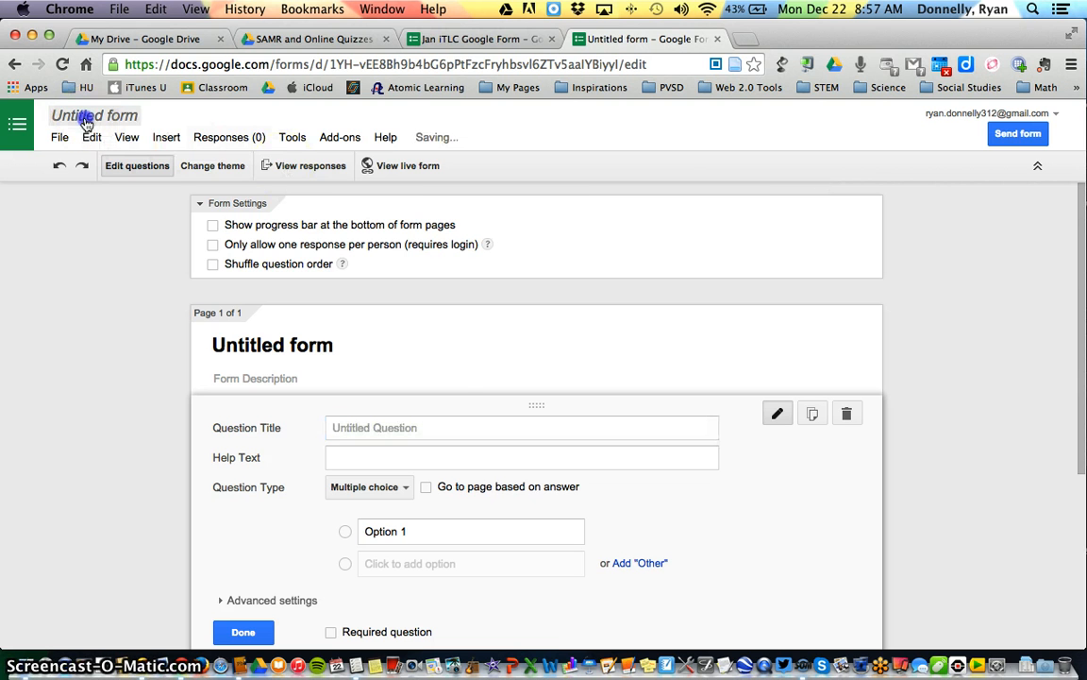
left_click(100, 125)
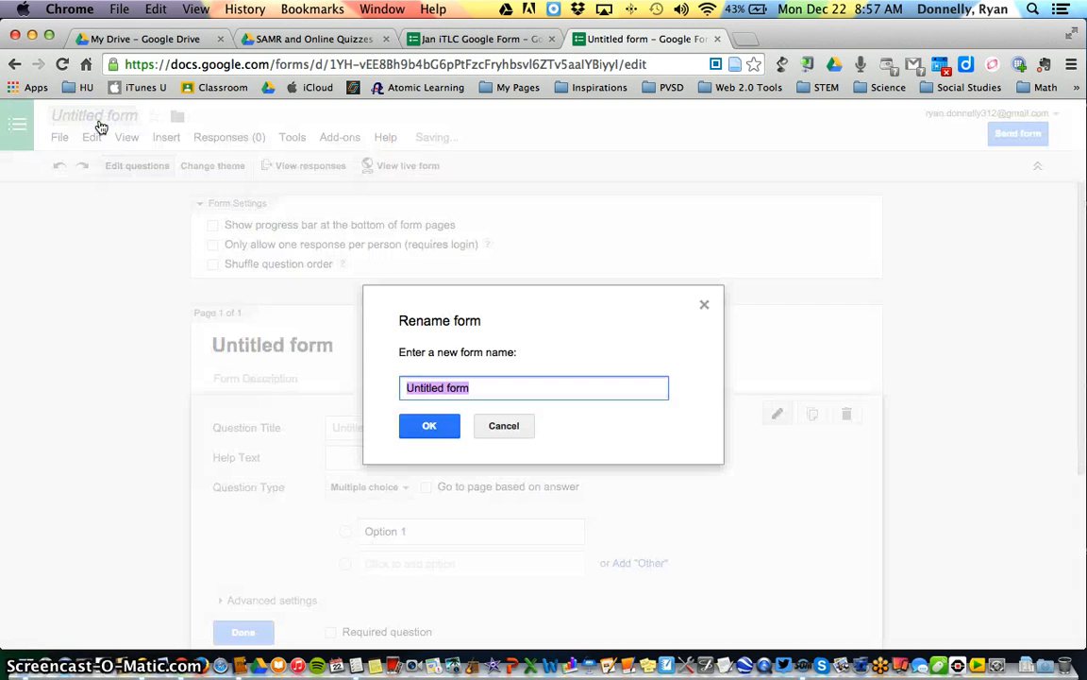
type("TE")
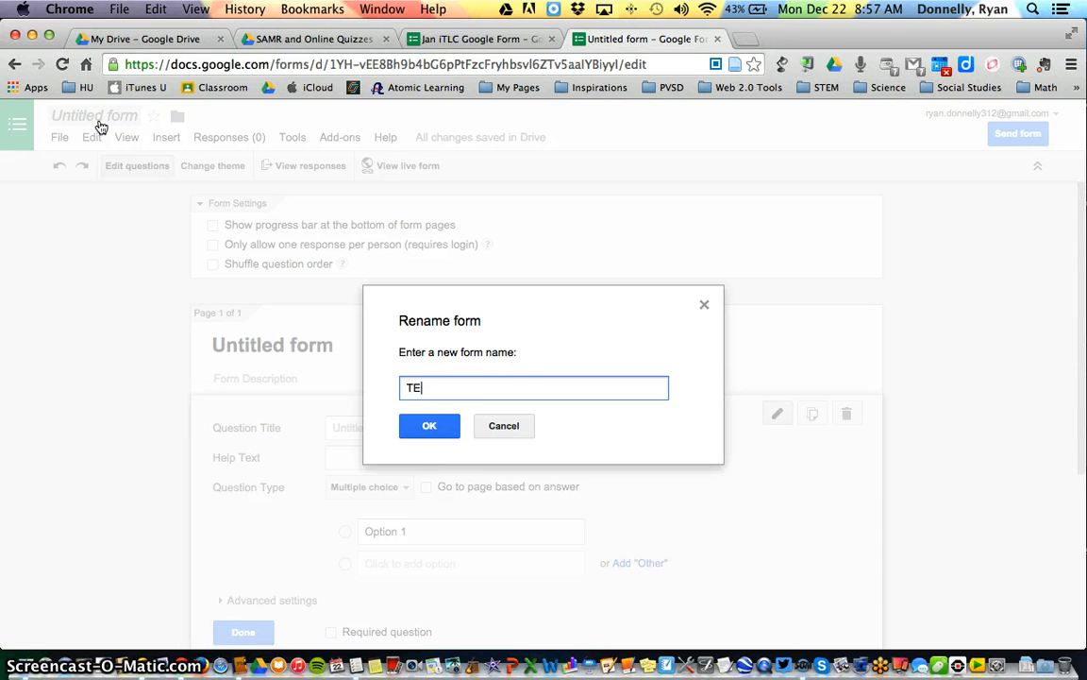
type("st")
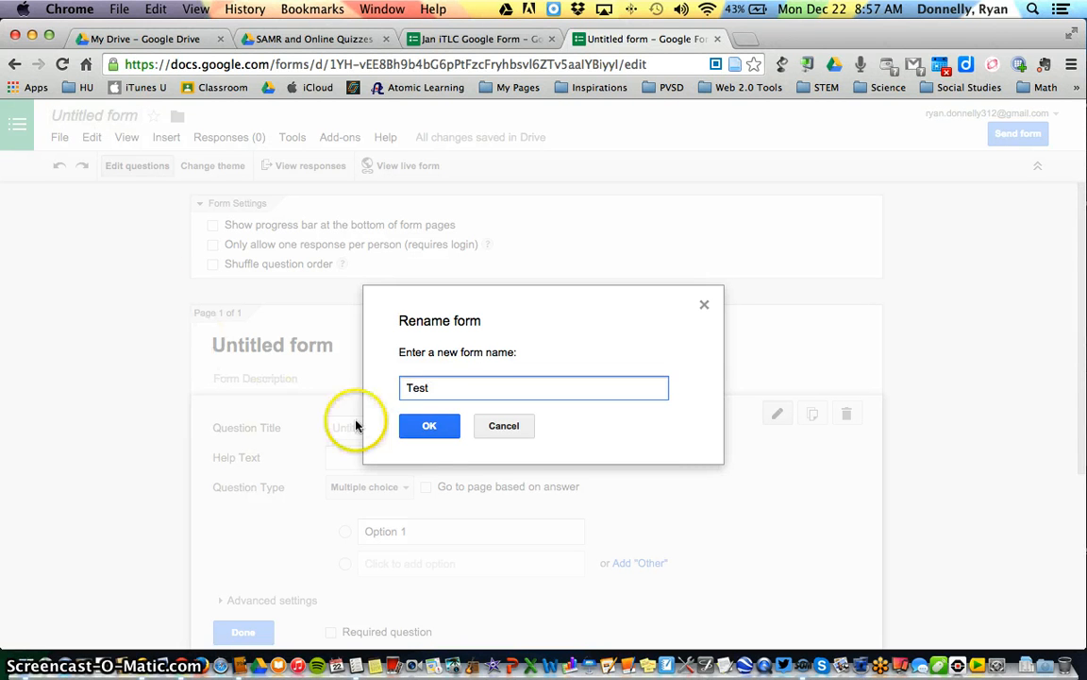
left_click(434, 425)
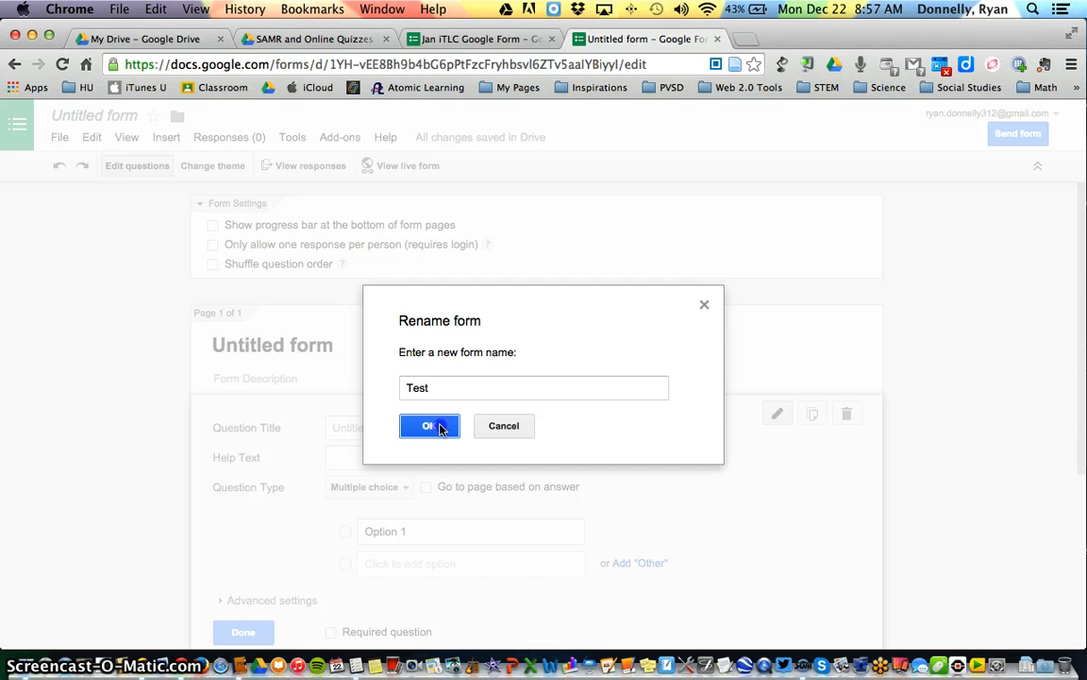
left_click(441, 427)
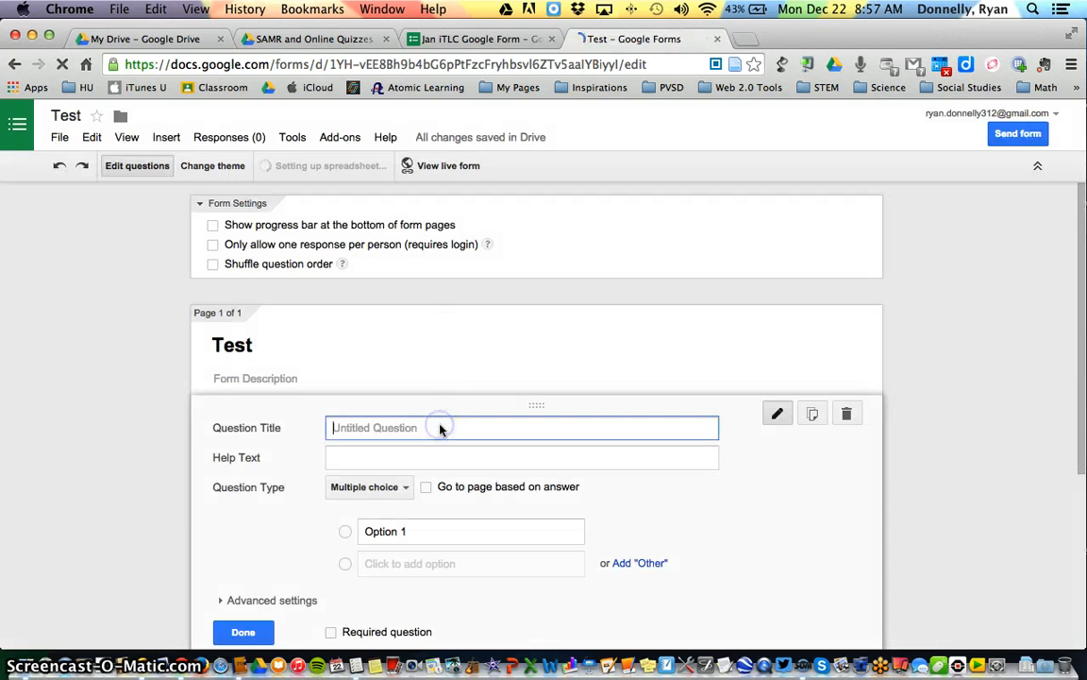
Step: Title the first question First Name and set its question type to Text
scroll(150, 364, "down", 1)
scroll(149, 364, "down", 1)
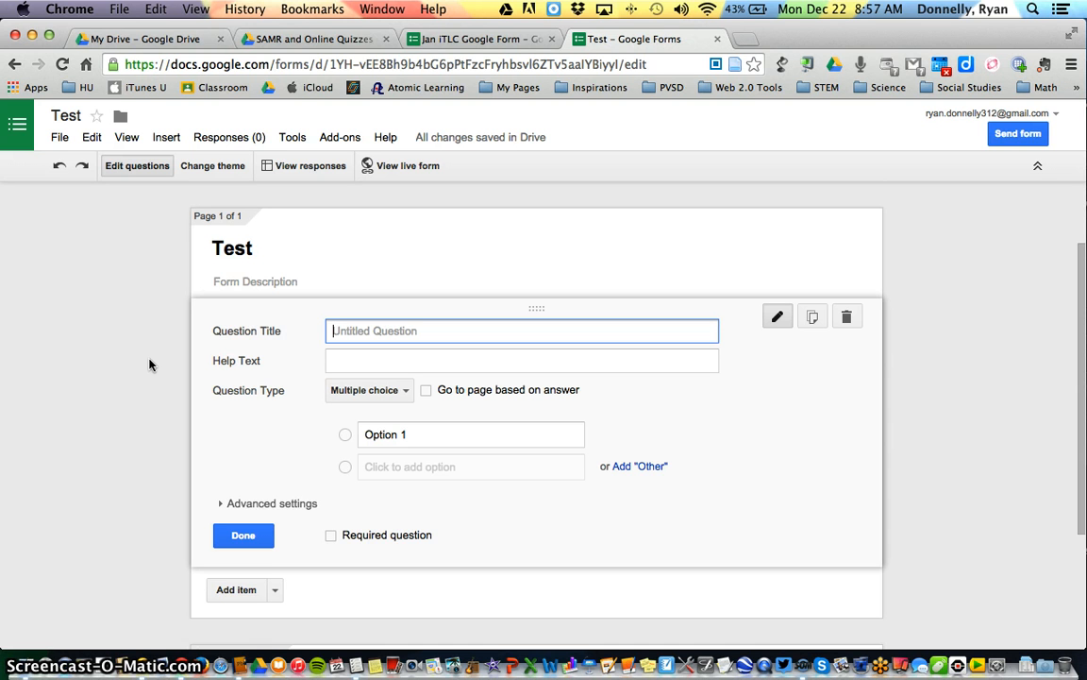
type("First Name")
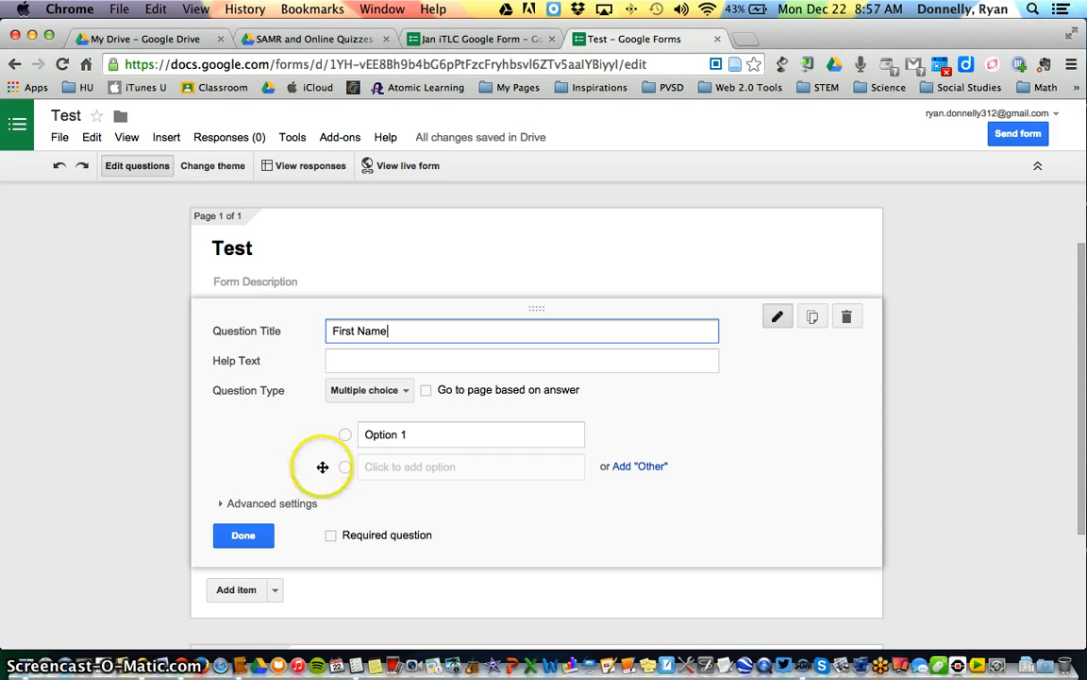
left_click(377, 389)
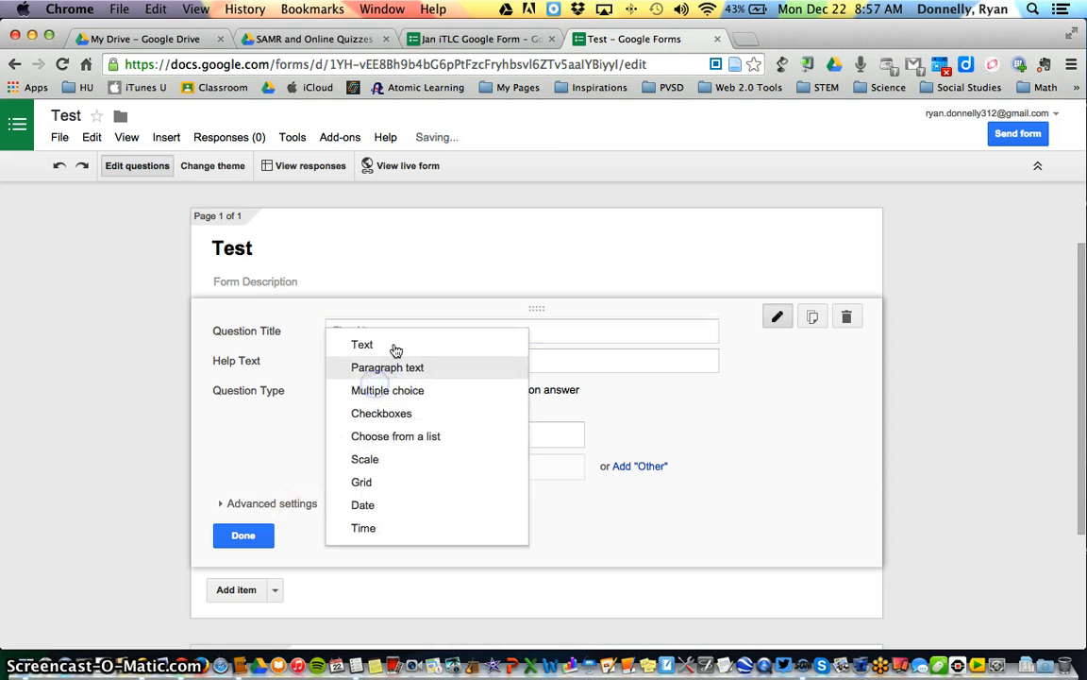
left_click(395, 347)
Step: Add a second question titled Last Name and set its question type to Text
left_click(236, 558)
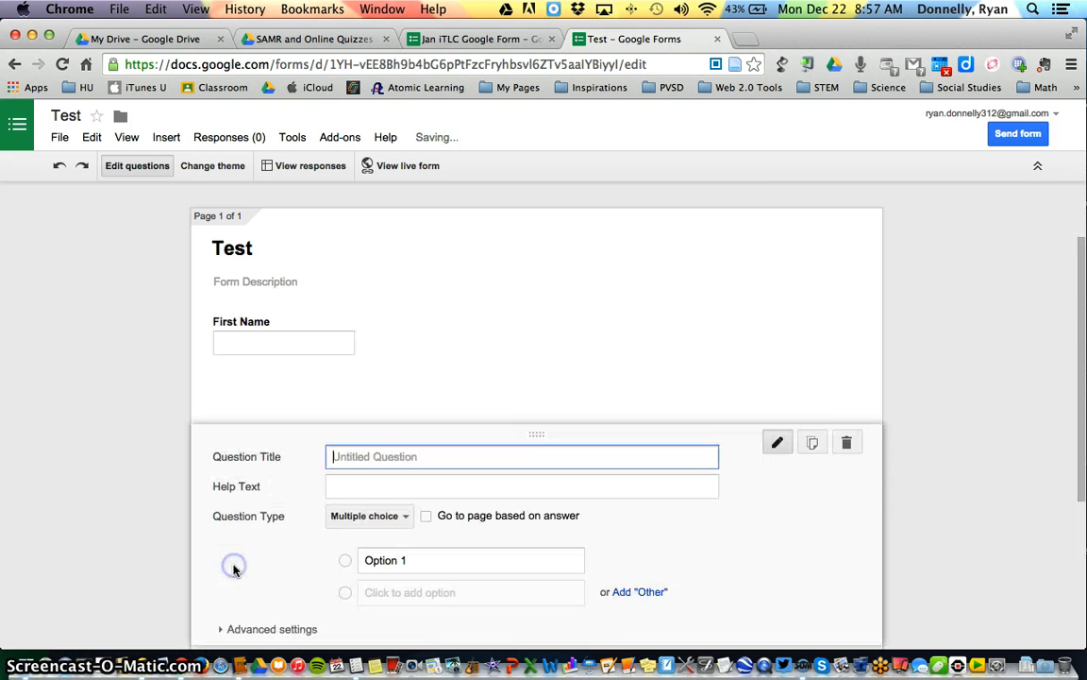
type("Last Name")
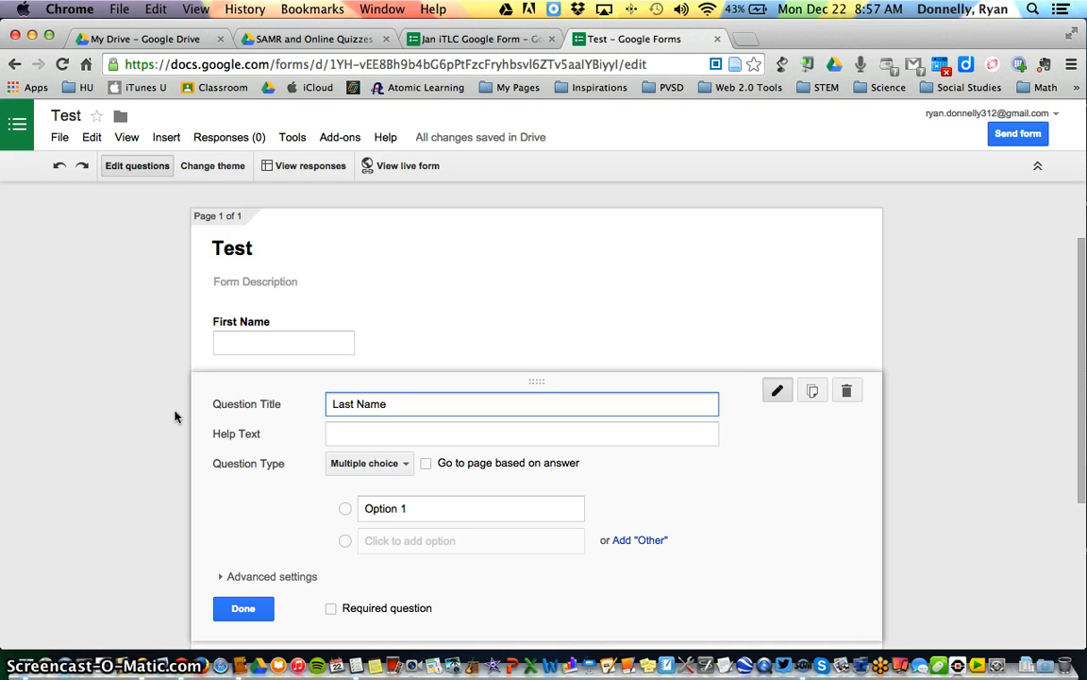
scroll(175, 416, "down", 1)
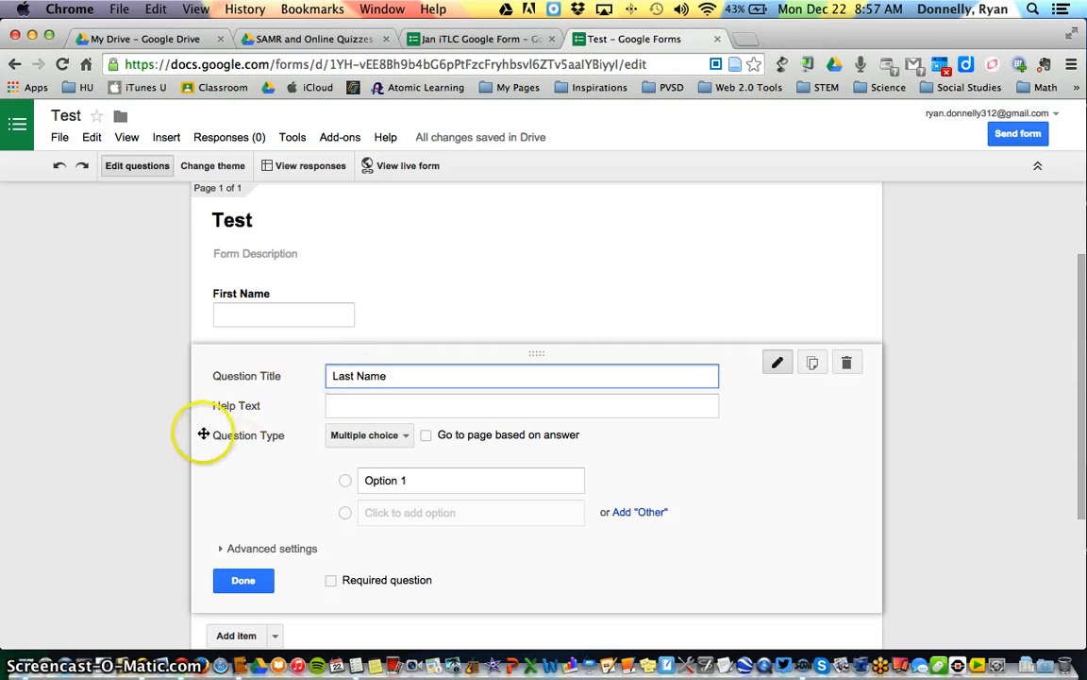
scroll(204, 432, "down", 2)
left_click(368, 367)
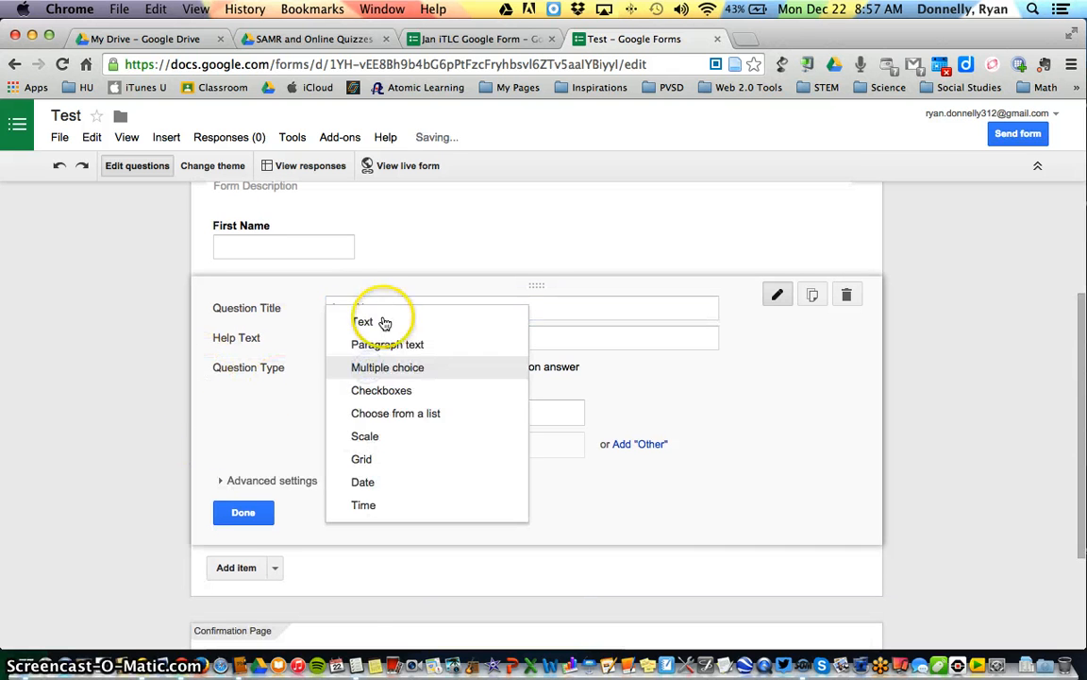
left_click(381, 320)
scroll(69, 336, "down", 1)
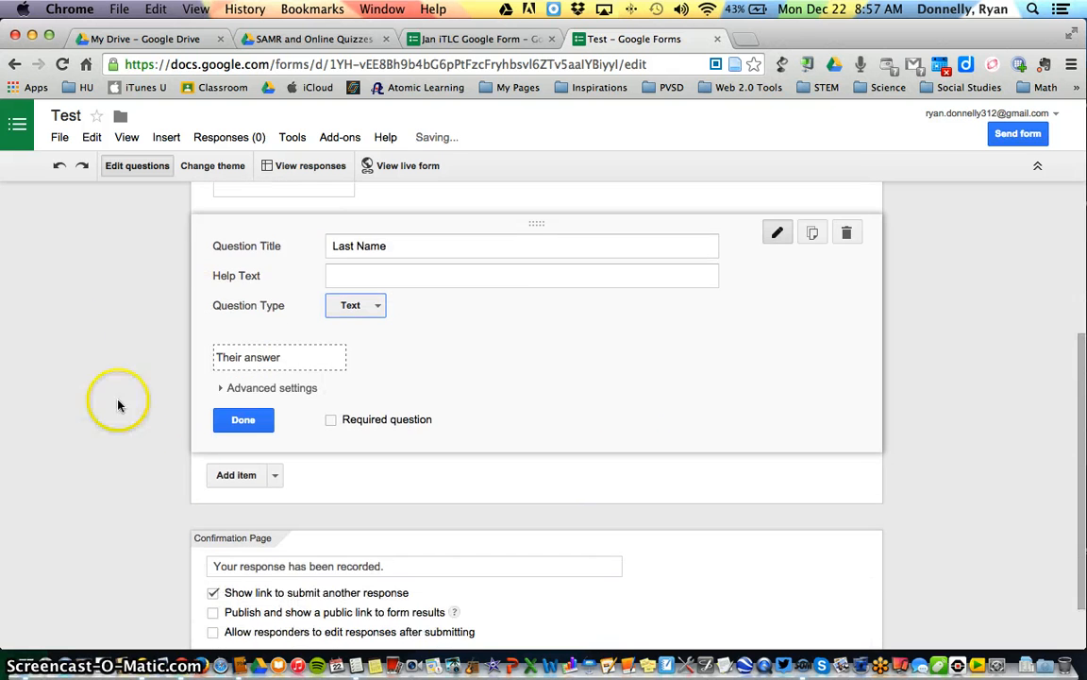
Step: Add a third question with the title "Which is NOT a stage of SAMR?"
left_click(227, 476)
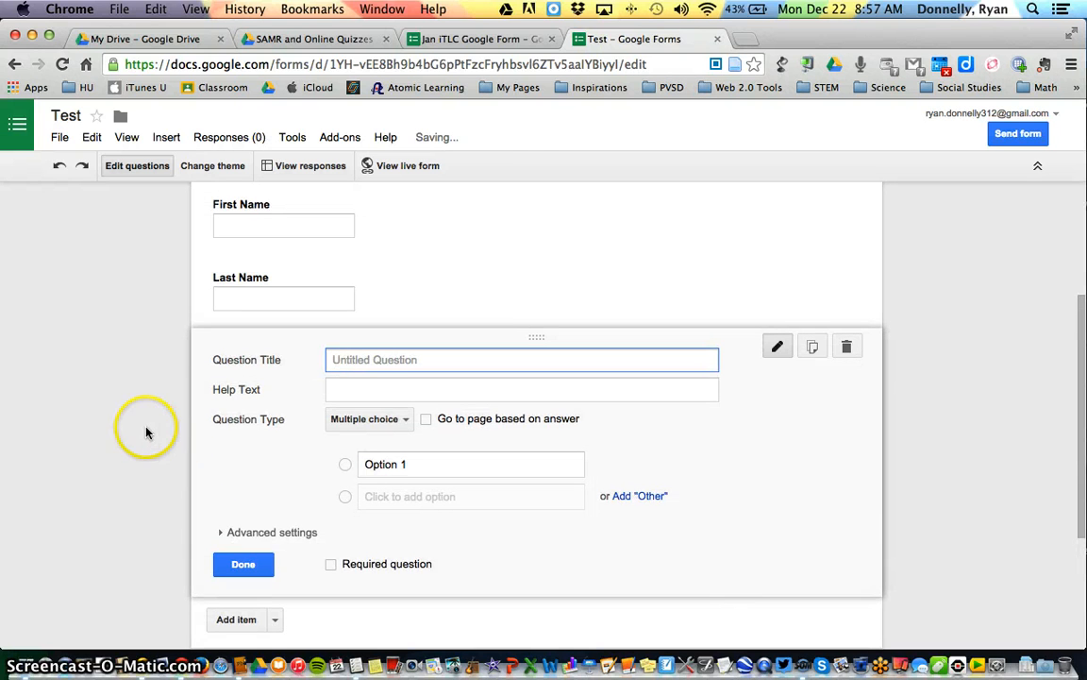
scroll(133, 412, "down", 2)
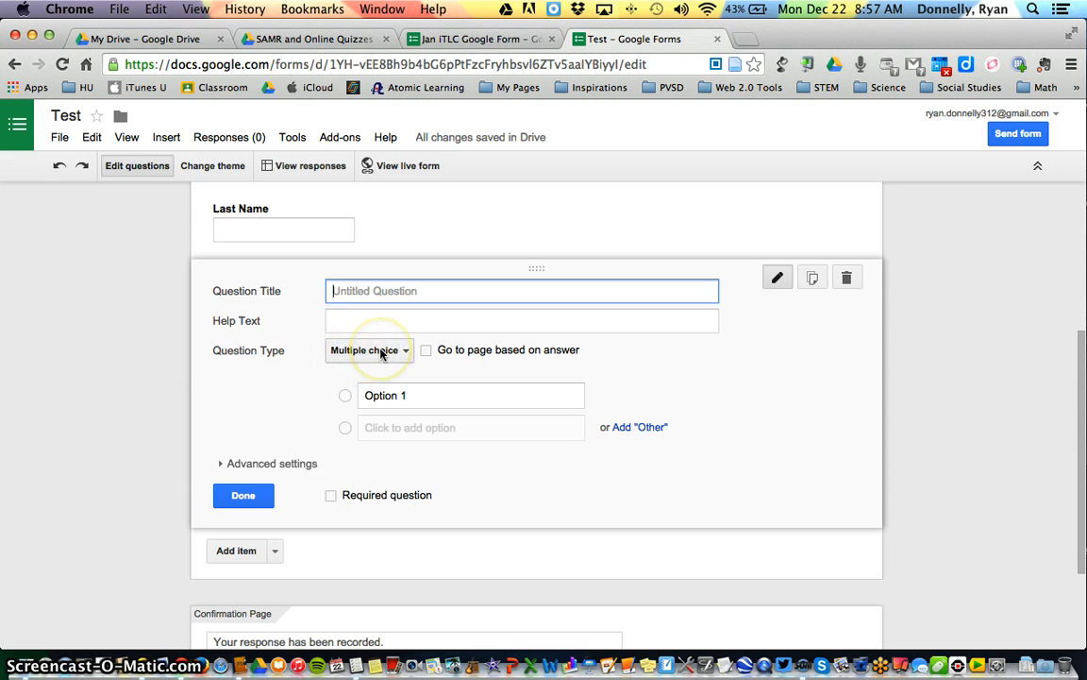
left_click(366, 289)
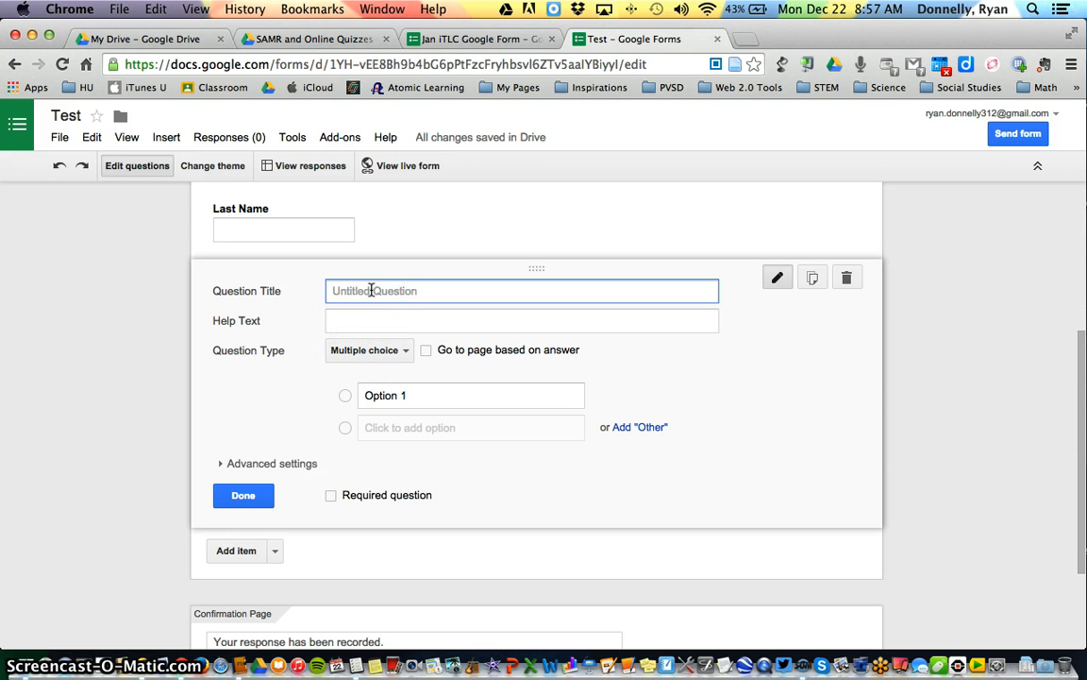
type("W")
type("hat")
type("tage of SAMR?")
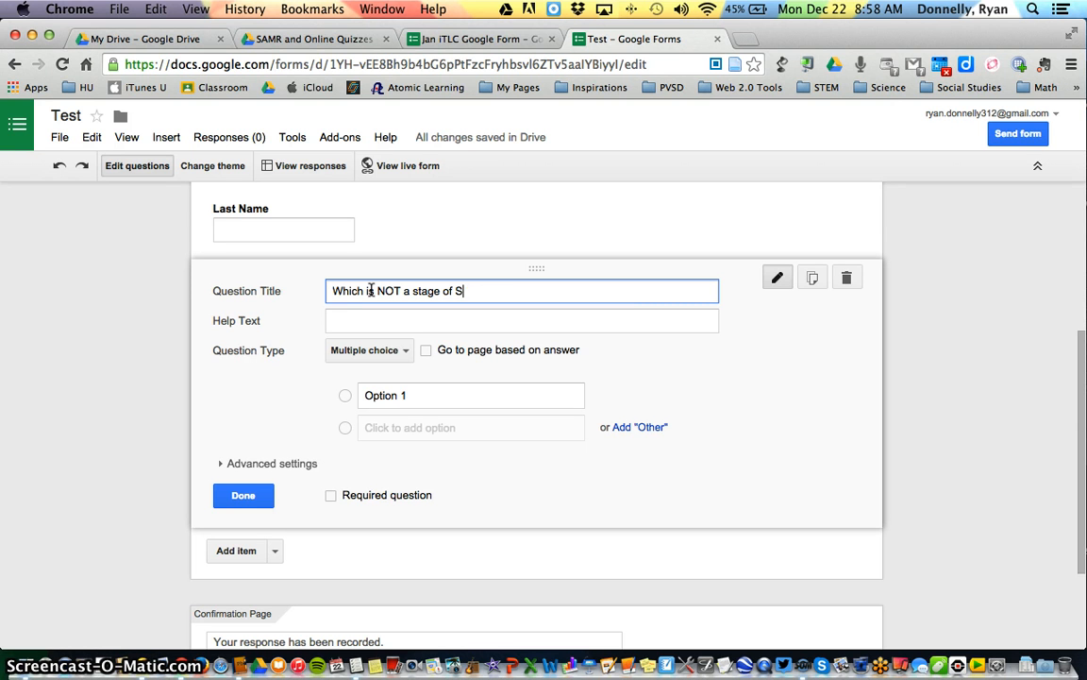
Step: Enter Augmentation, Definition, Substitution and Modification as the four answer options of the SAMR multiple choice question
left_click(411, 396)
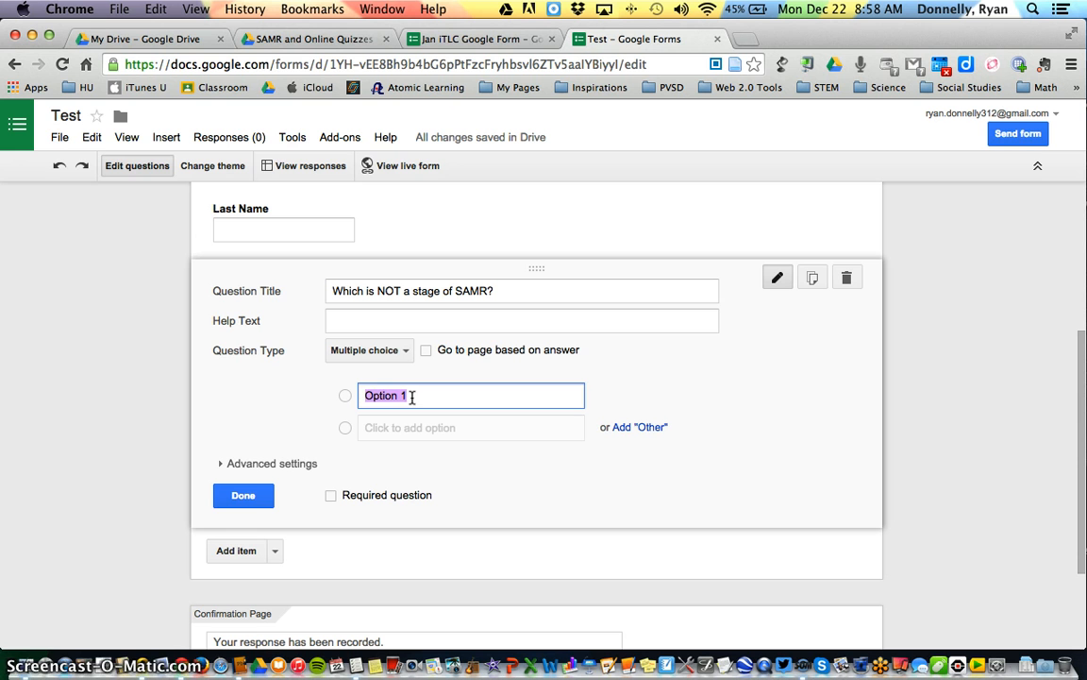
type("Augmenta")
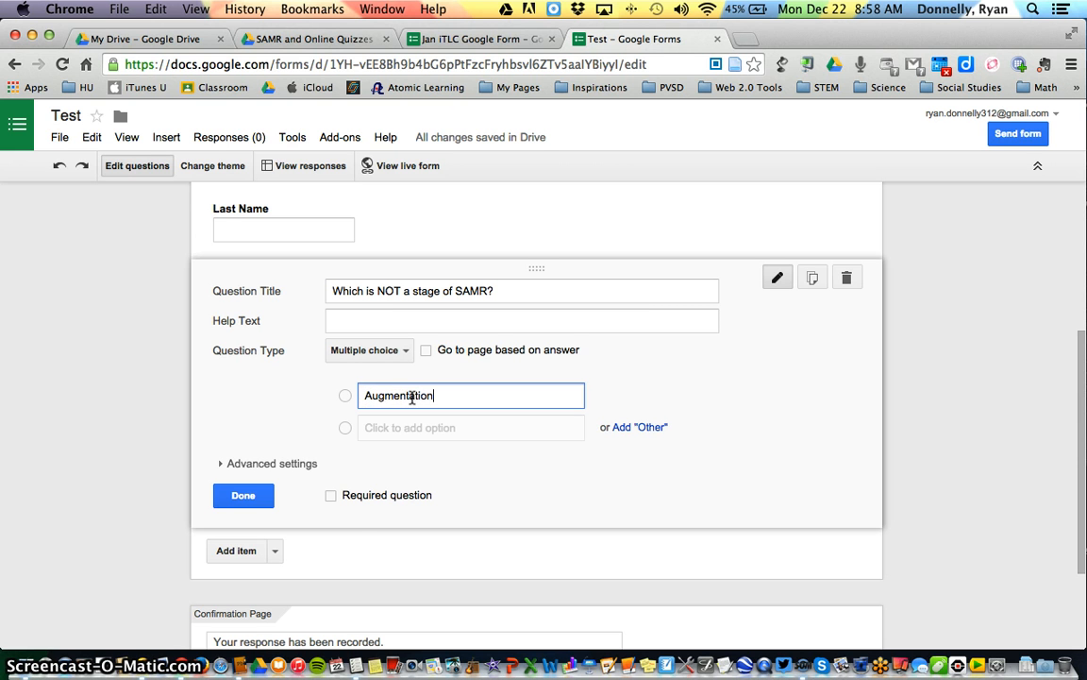
key("Return")
type("Definit")
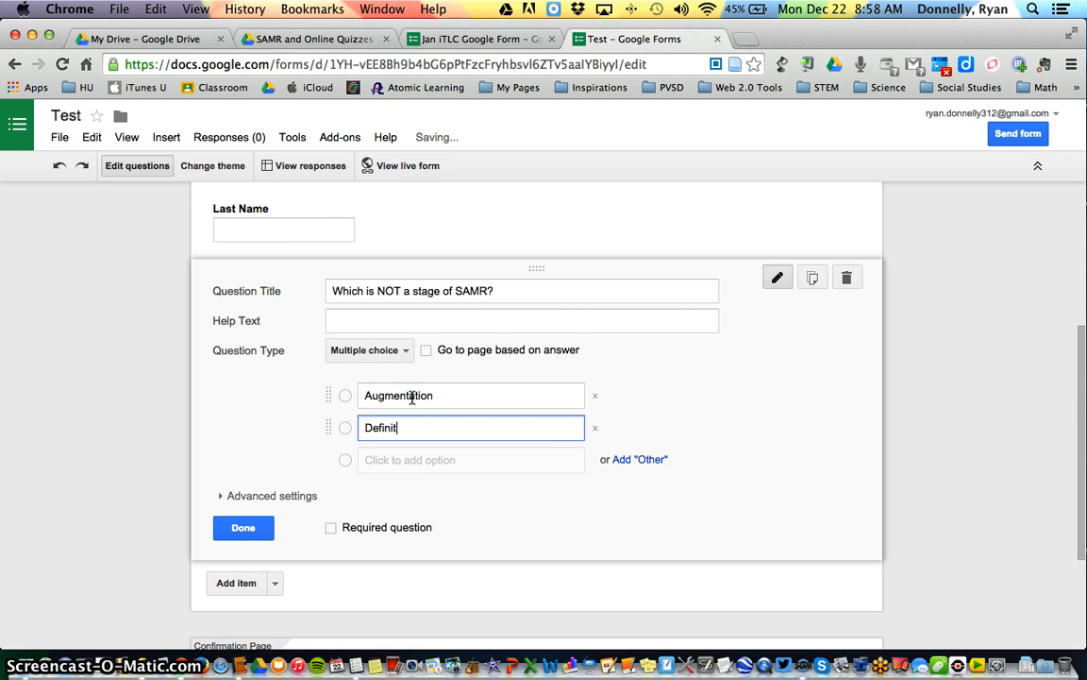
type("ion")
key("Return")
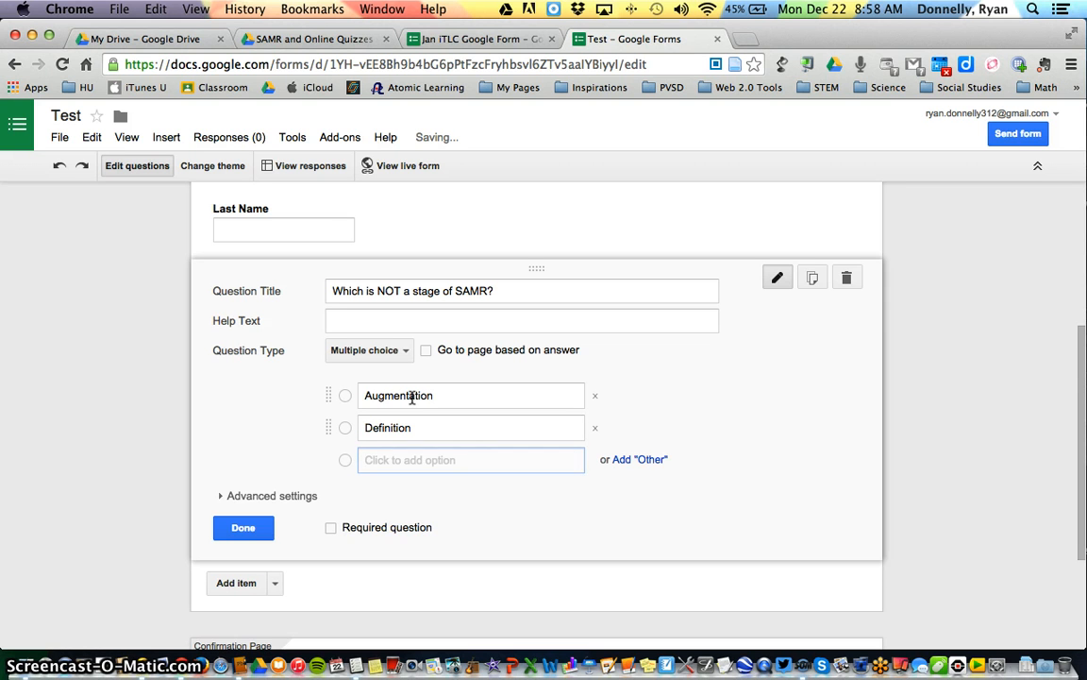
type("Substitution")
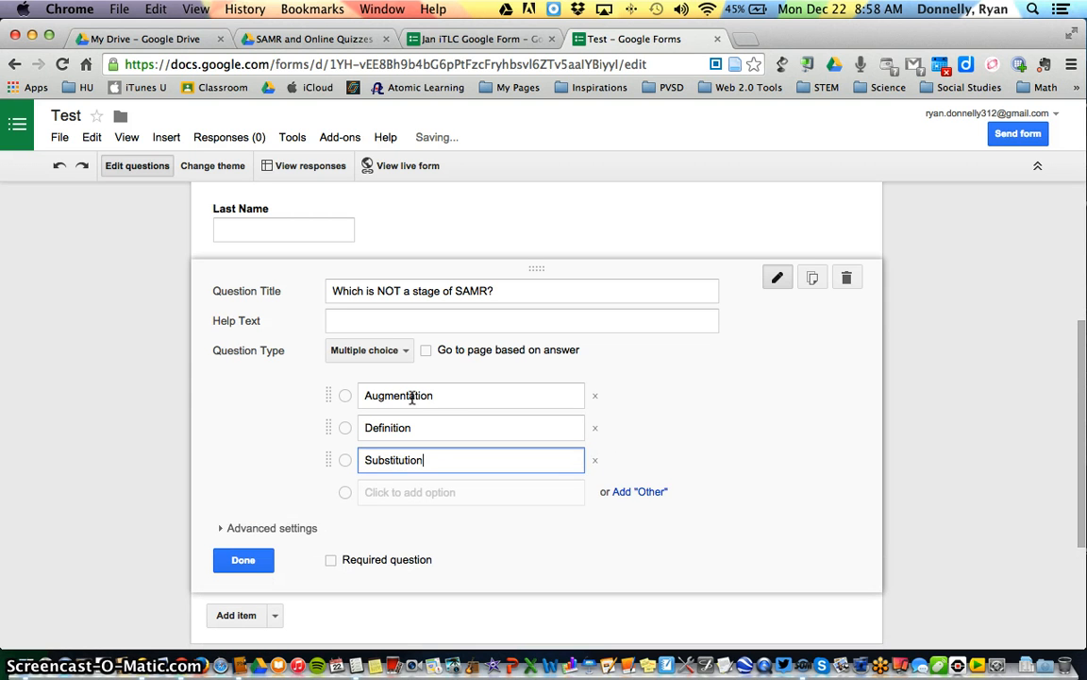
key("Return")
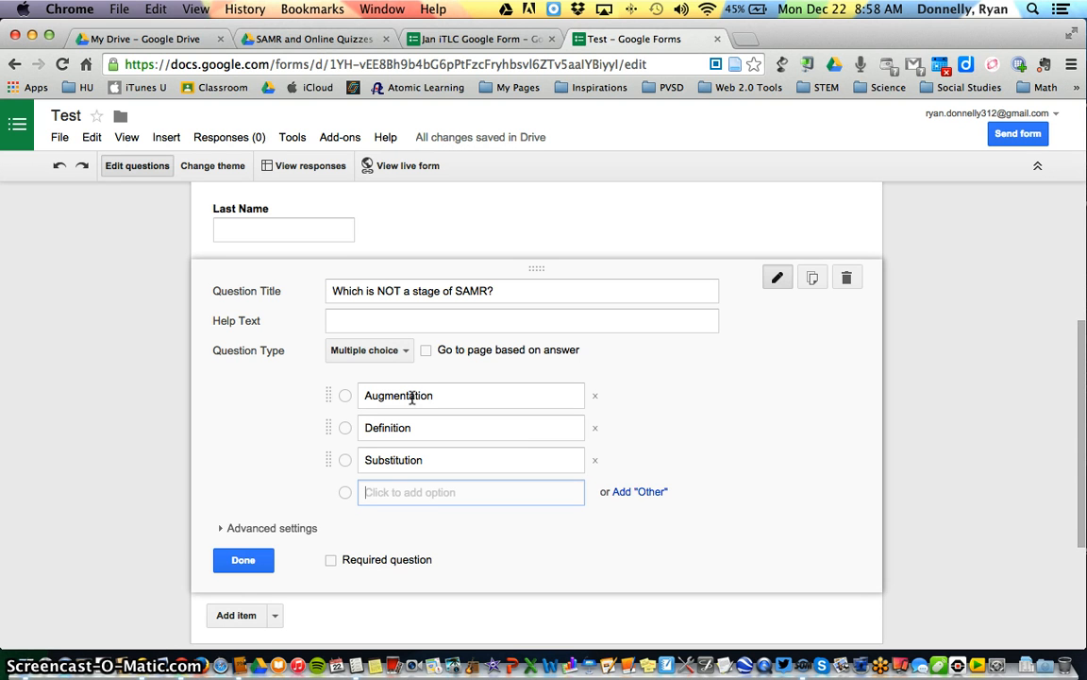
type("Modi")
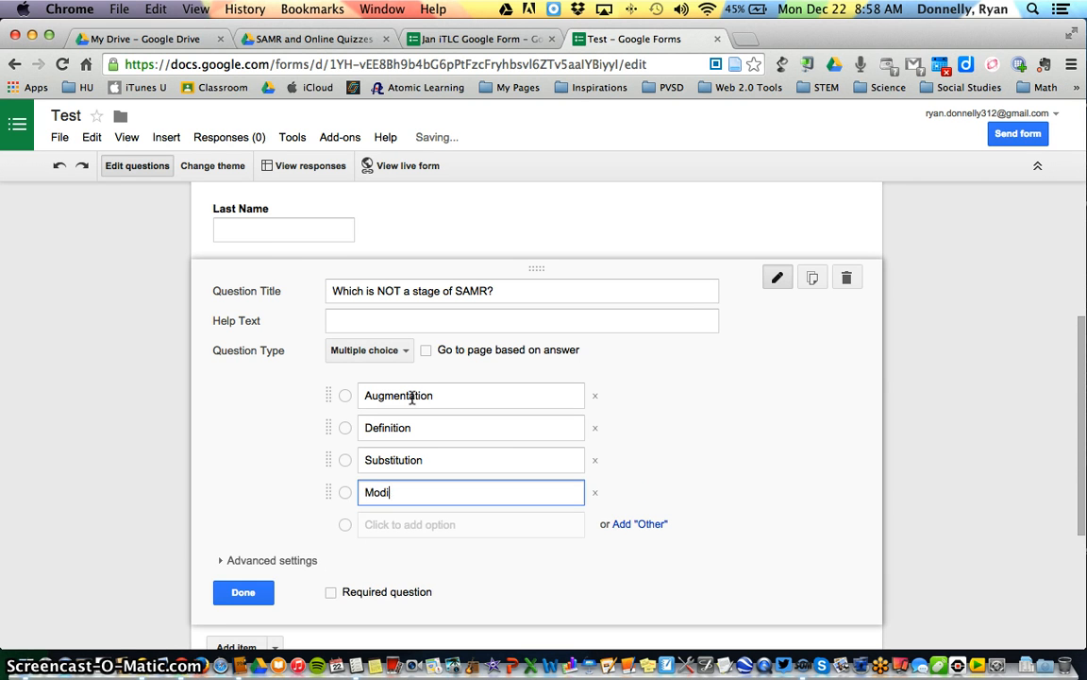
type("fication")
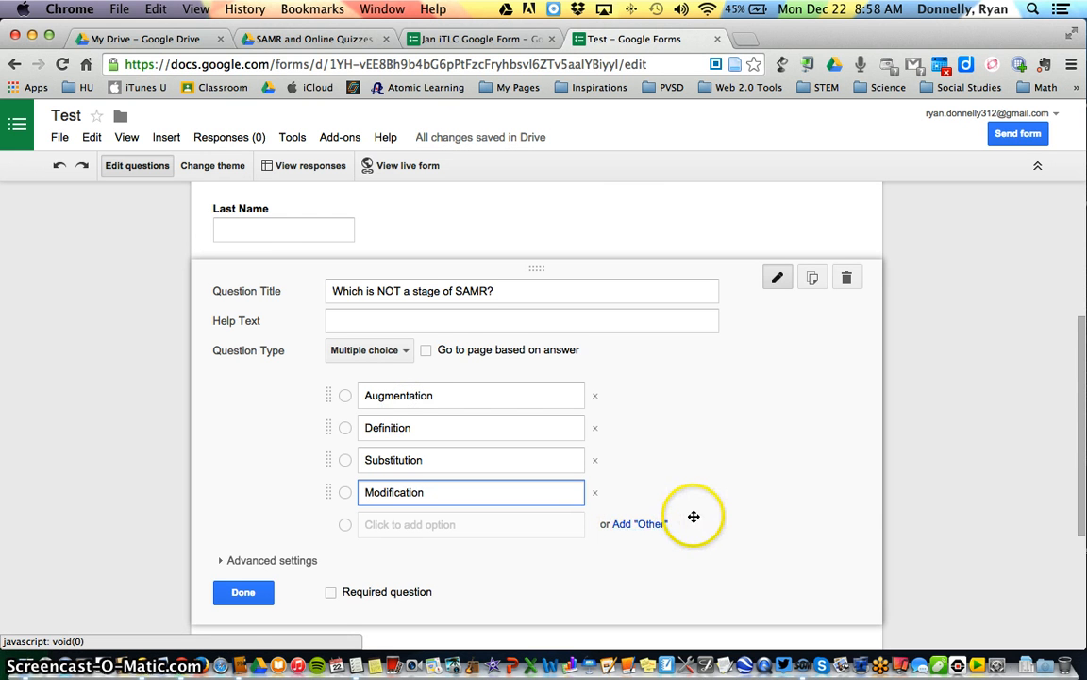
Step: Try an "Other" answer on the SAMR question, remove it again, and finish editing the question
scroll(691, 515, "down", 1)
left_click(650, 493)
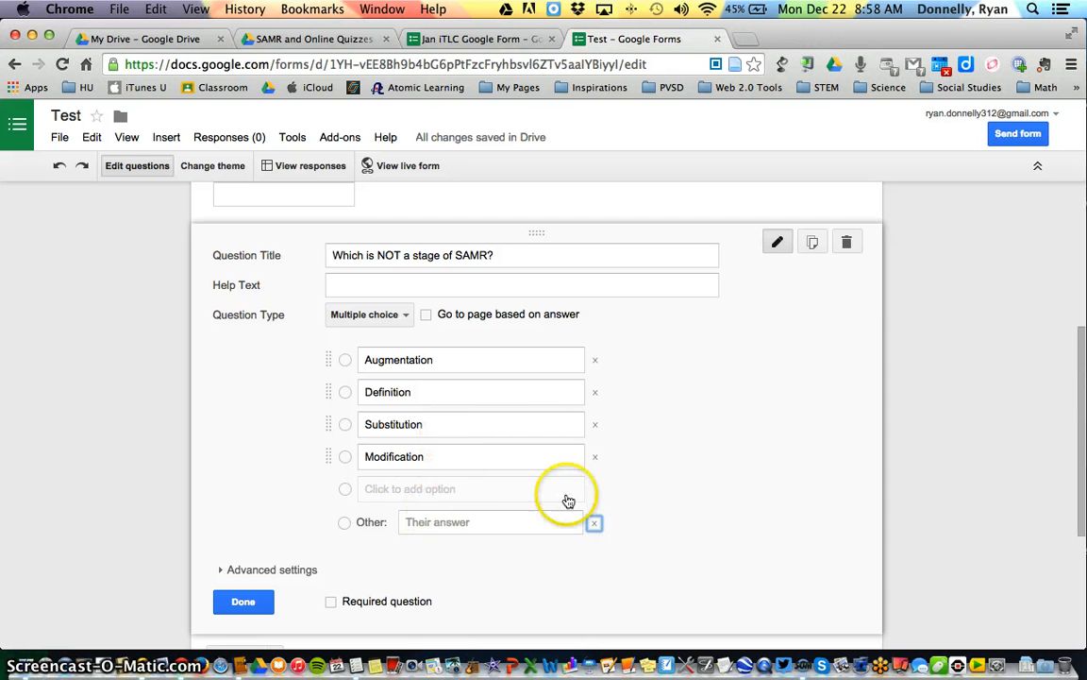
left_click(594, 524)
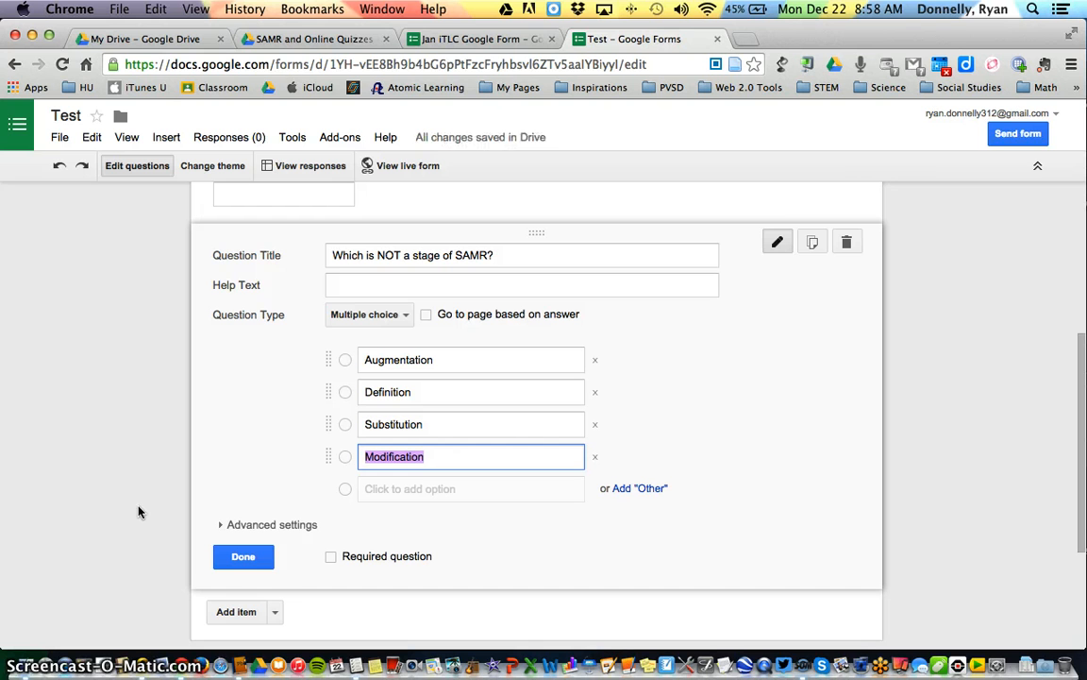
left_click(240, 562)
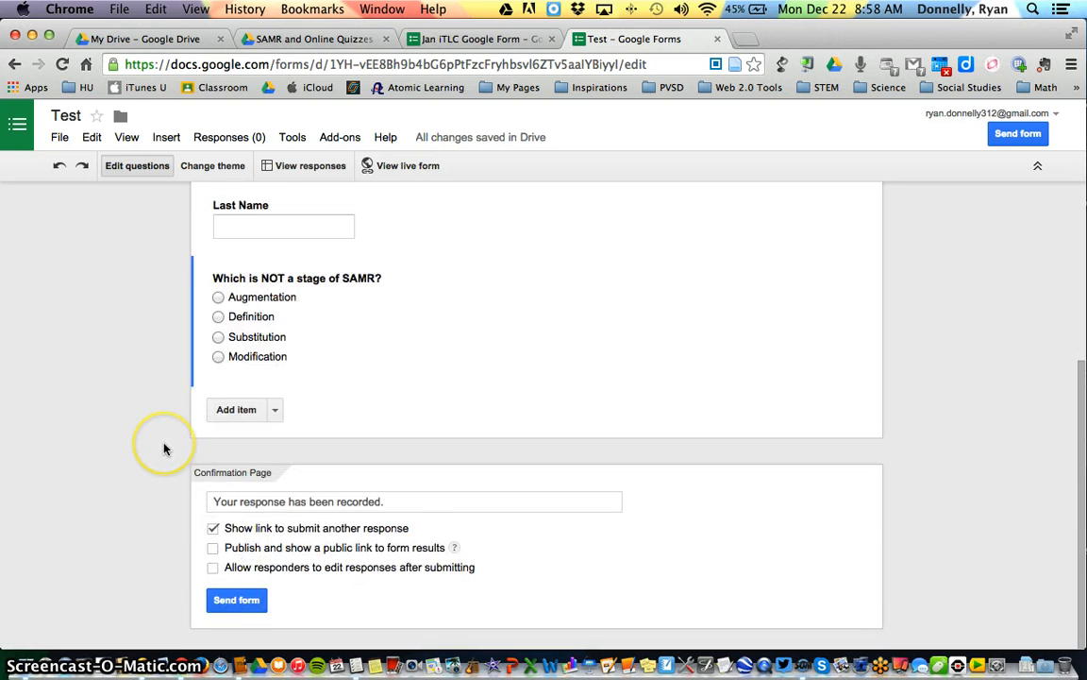
Step: Preview the live form, close the preview, and open the form's responses spreadsheet
scroll(164, 446, "up", 2)
scroll(164, 445, "up", 1)
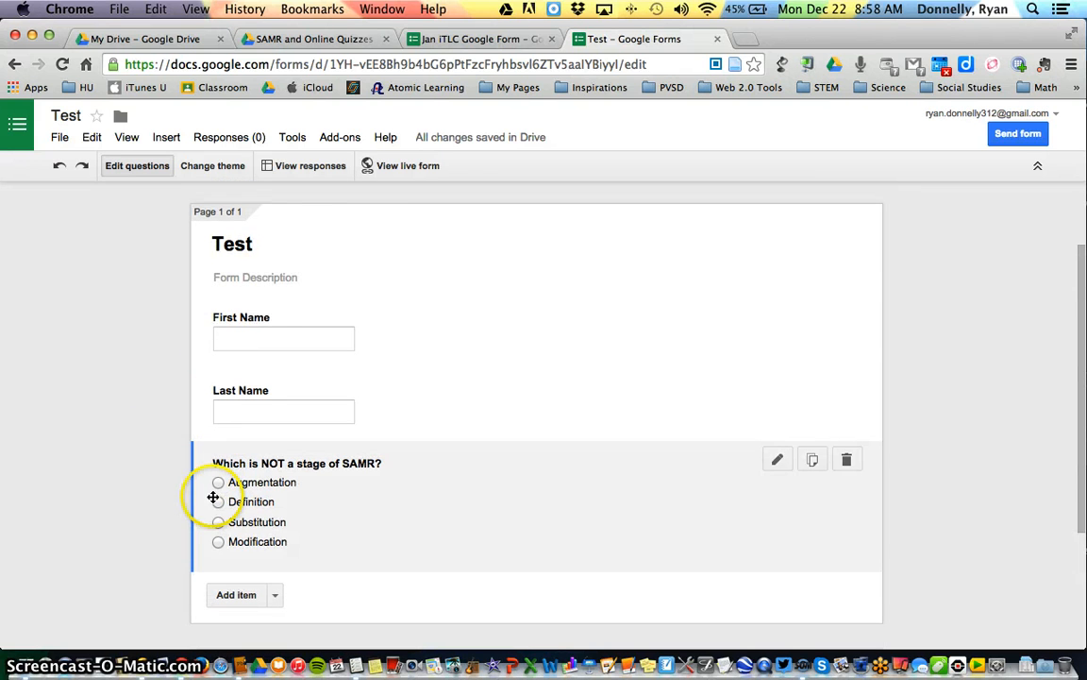
left_click(421, 168)
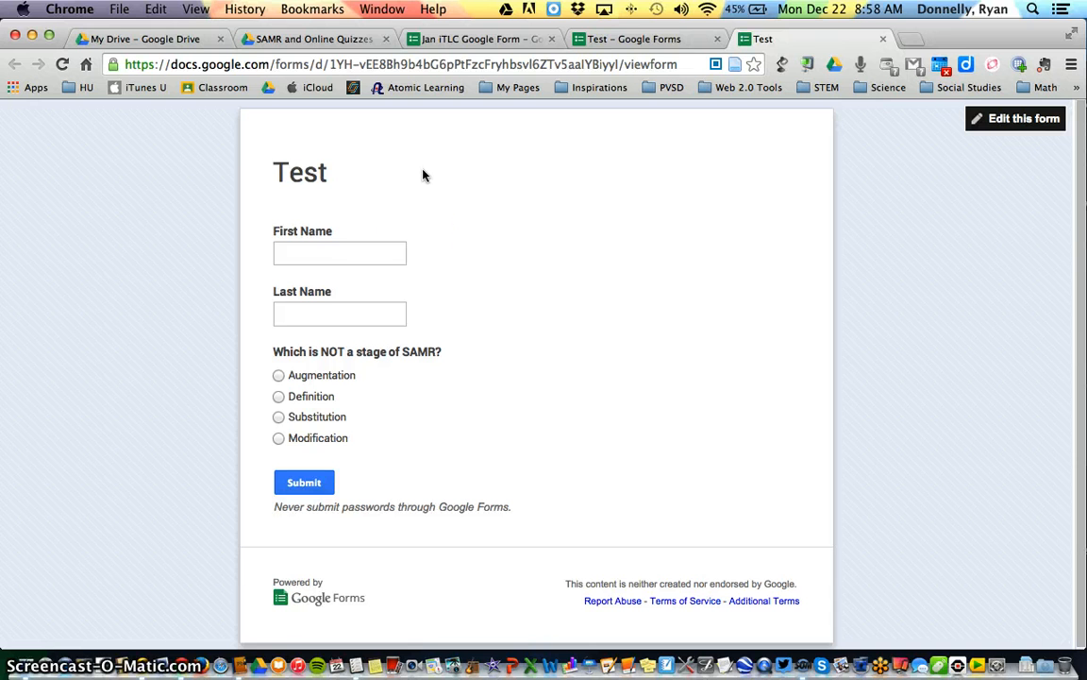
left_click(883, 38)
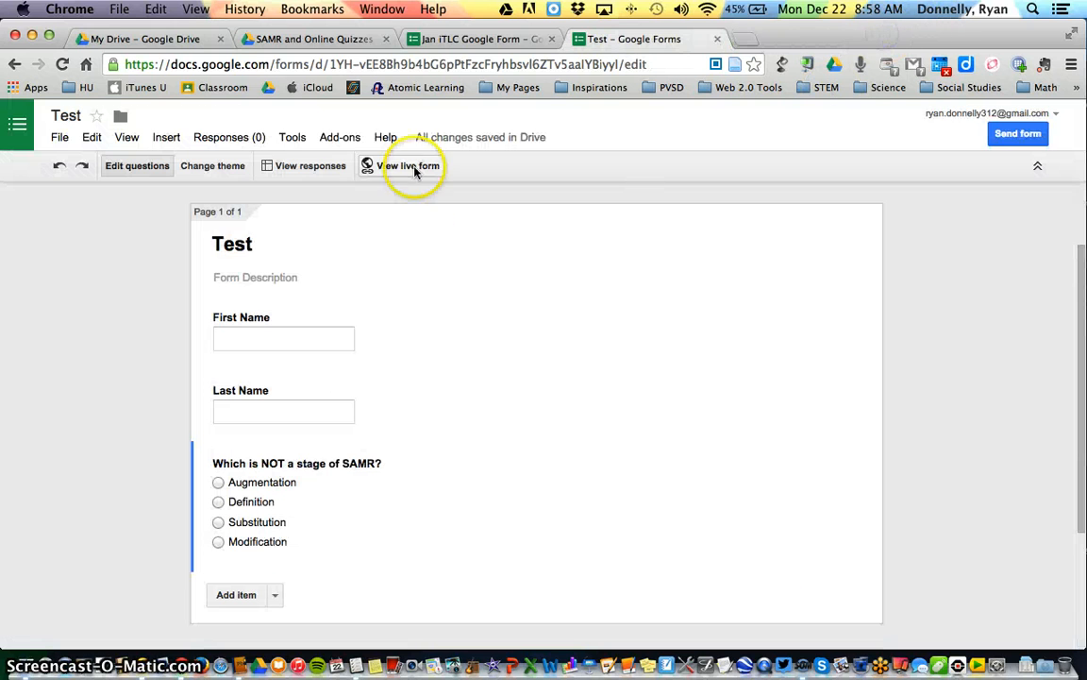
left_click(297, 166)
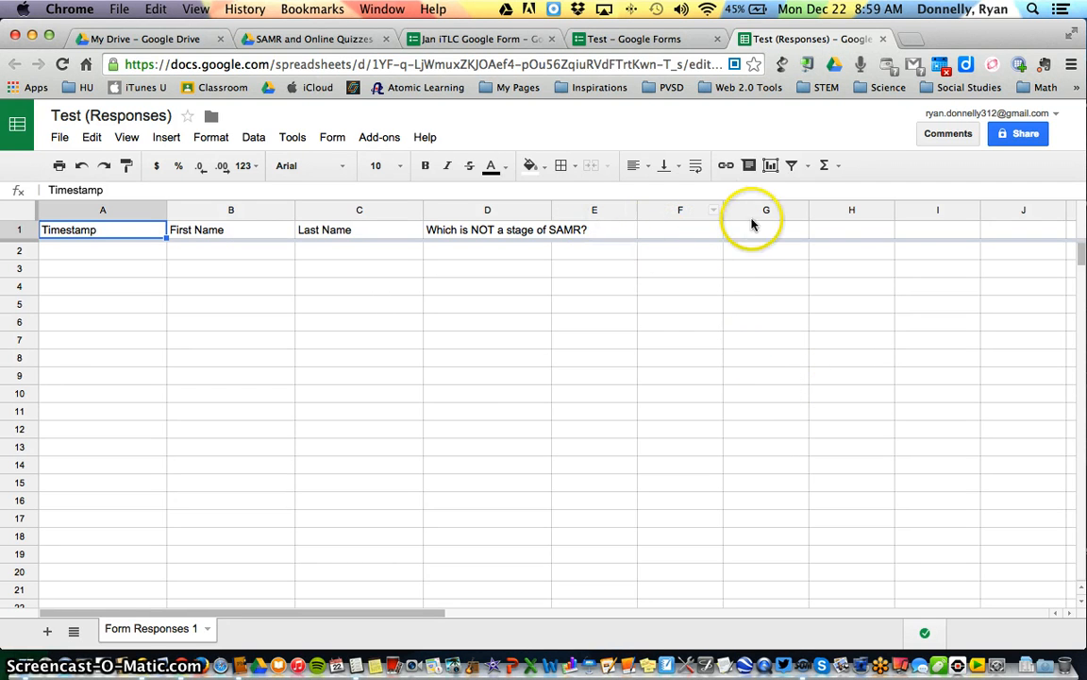
Step: Close the responses spreadsheet, then limit the form to one response per person and shuffle the question order
left_click(883, 39)
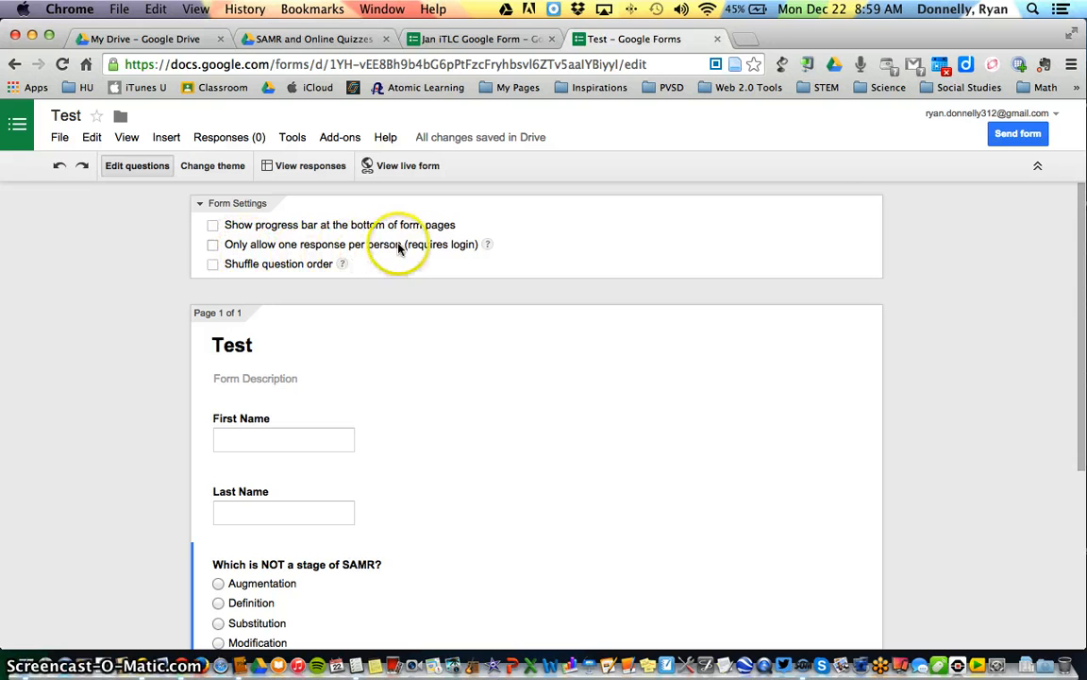
left_click(211, 244)
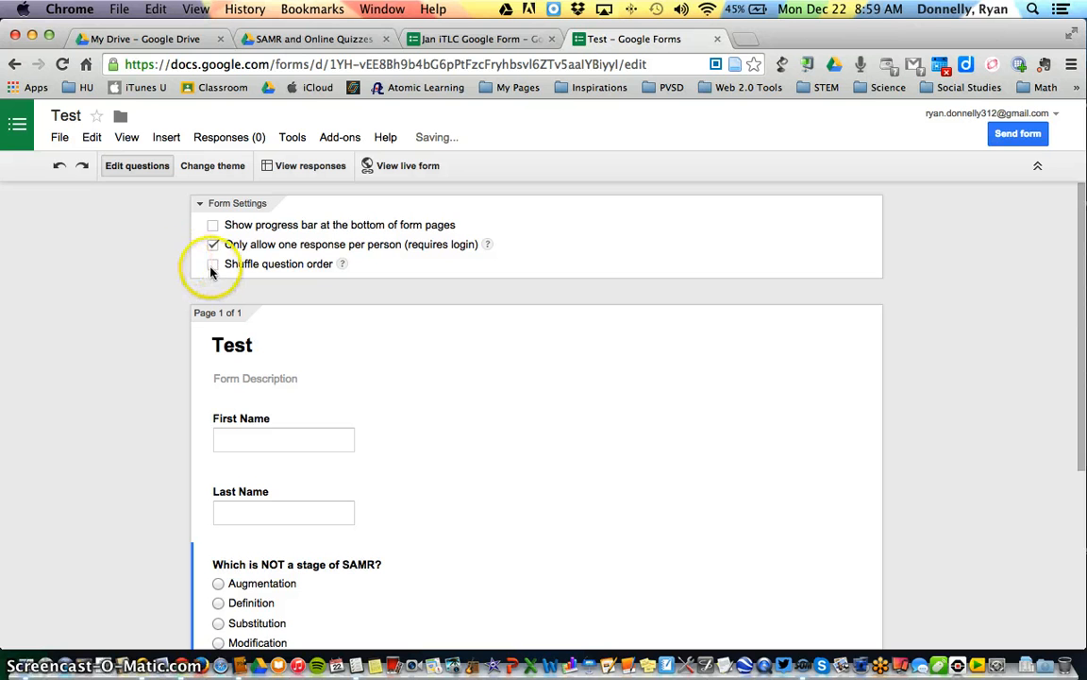
left_click(214, 265)
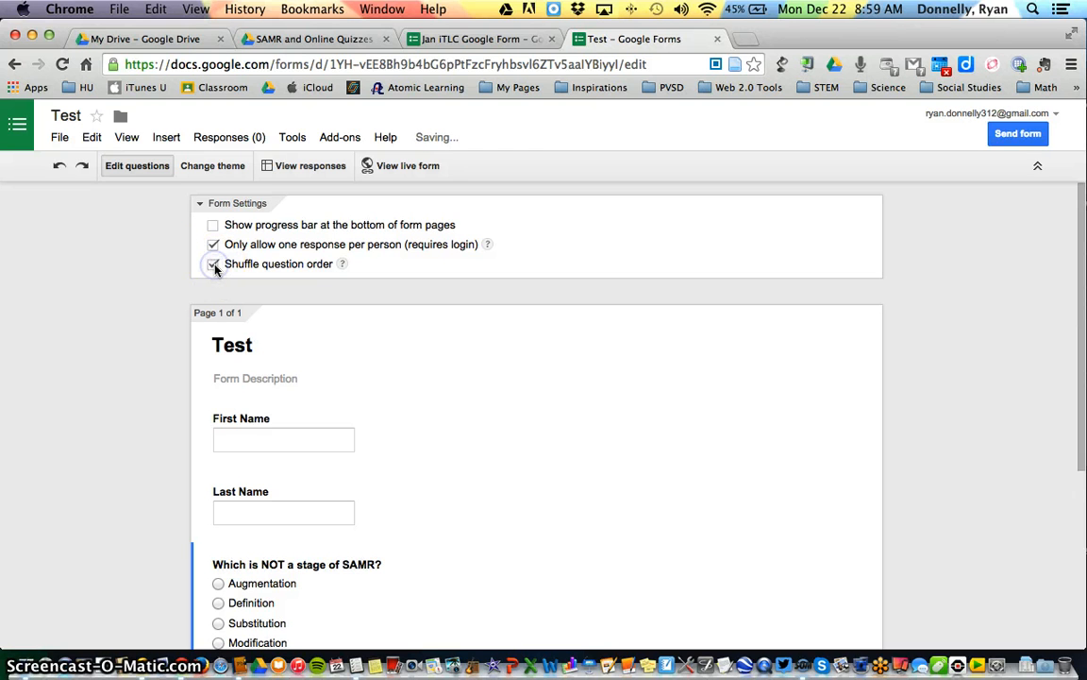
Step: Look over the form's questions, view its responses spreadsheet again, and return to the form editor
scroll(170, 286, "down", 2)
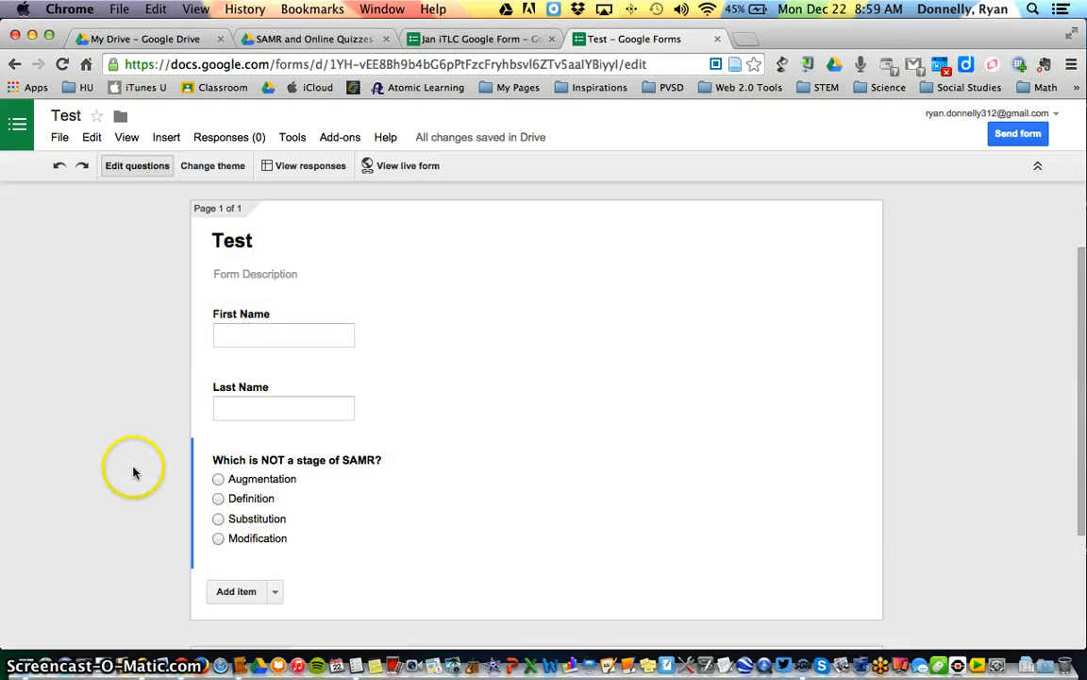
left_click(311, 168)
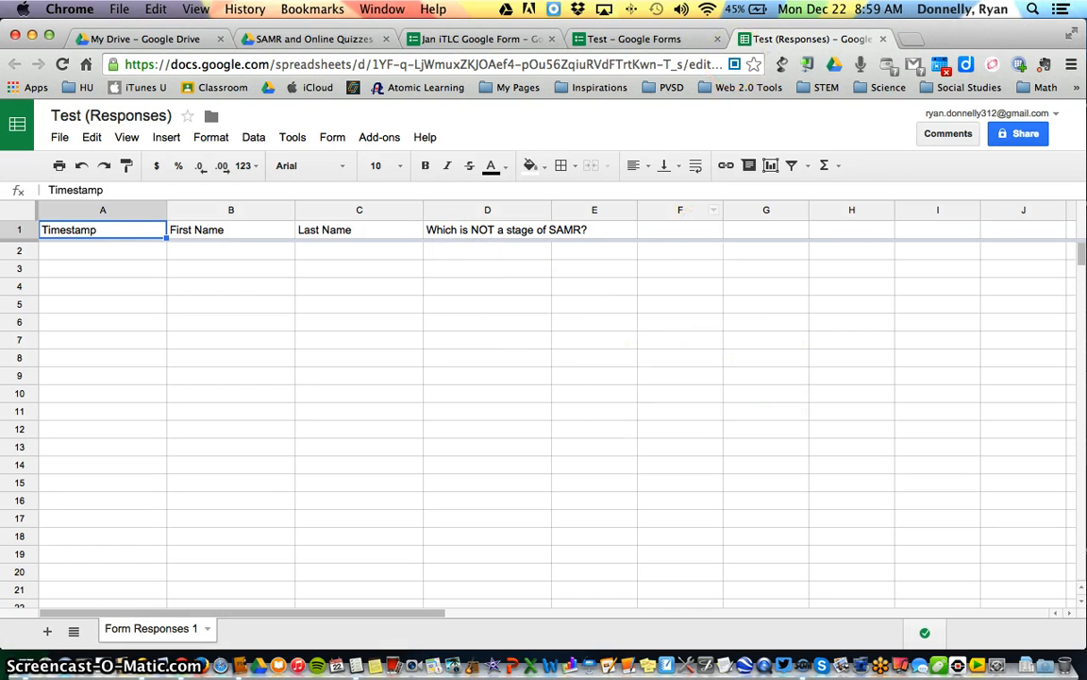
left_click(883, 39)
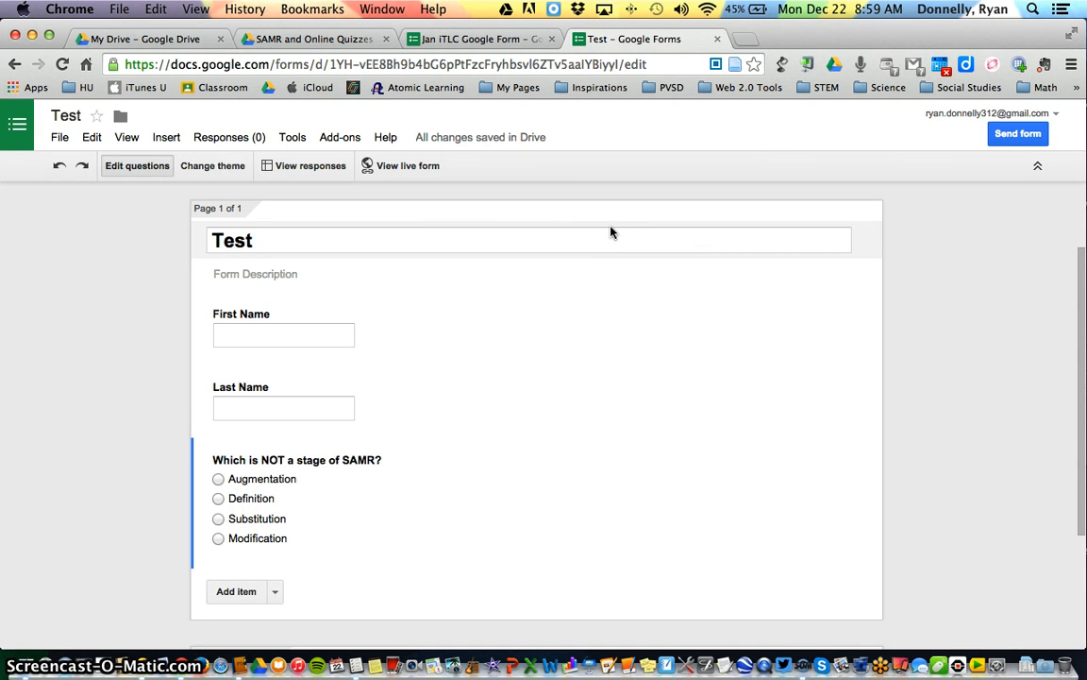
left_click(531, 236)
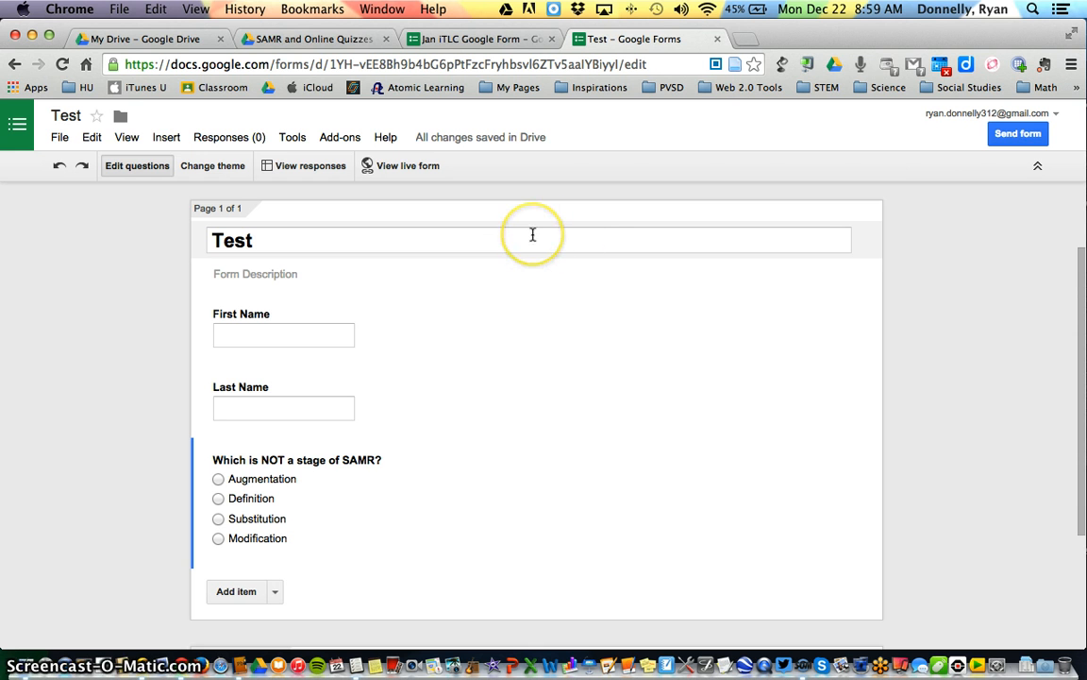
scroll(532, 234, "up", 3)
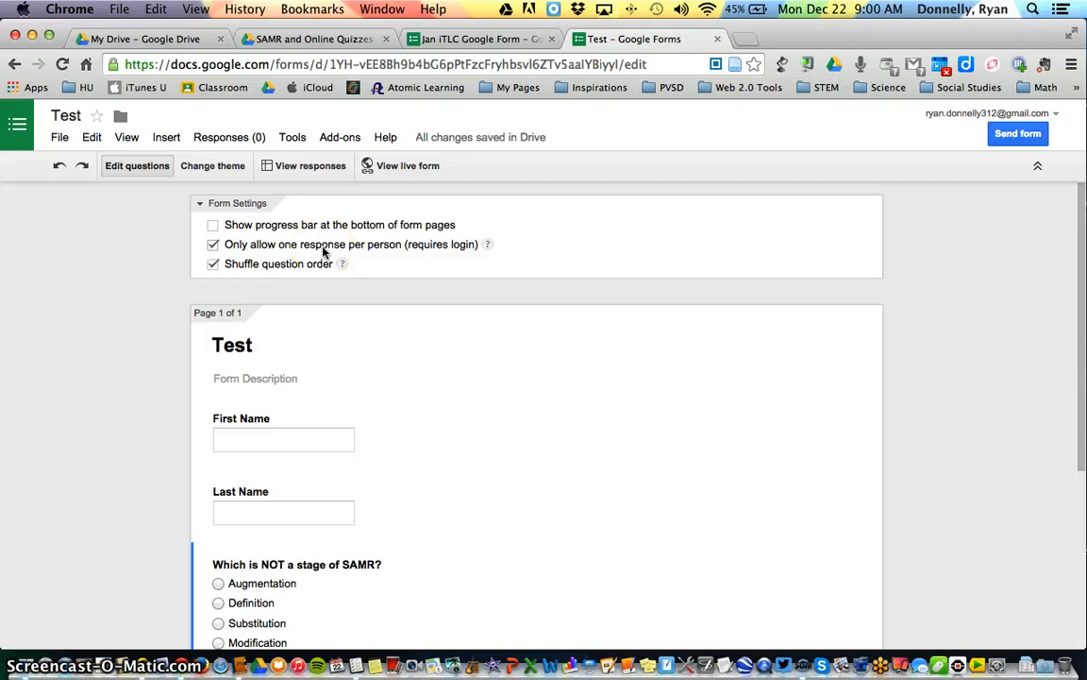
Step: Look at the options for inserting a video and for inserting an image, cancelling each without adding anything
left_click(167, 138)
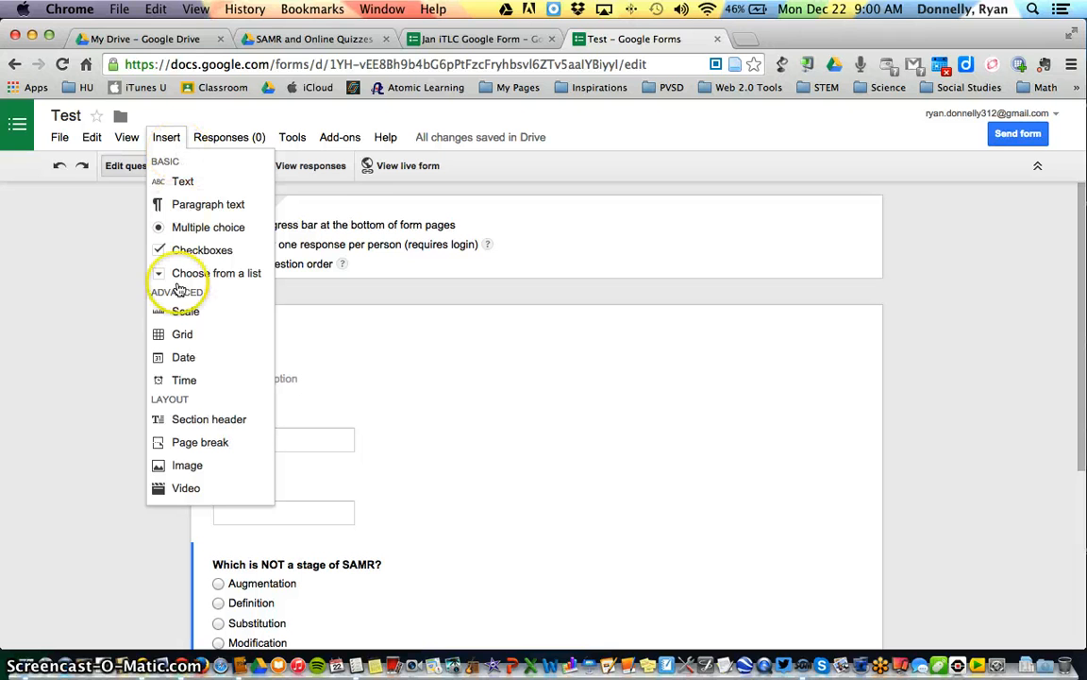
left_click(212, 492)
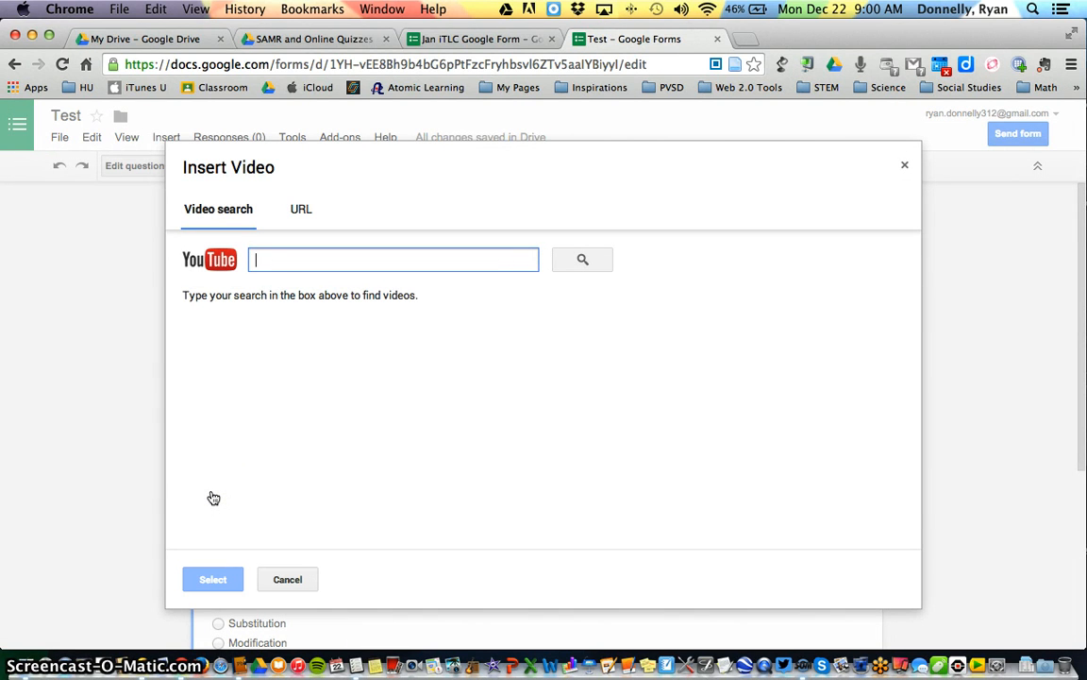
left_click(286, 580)
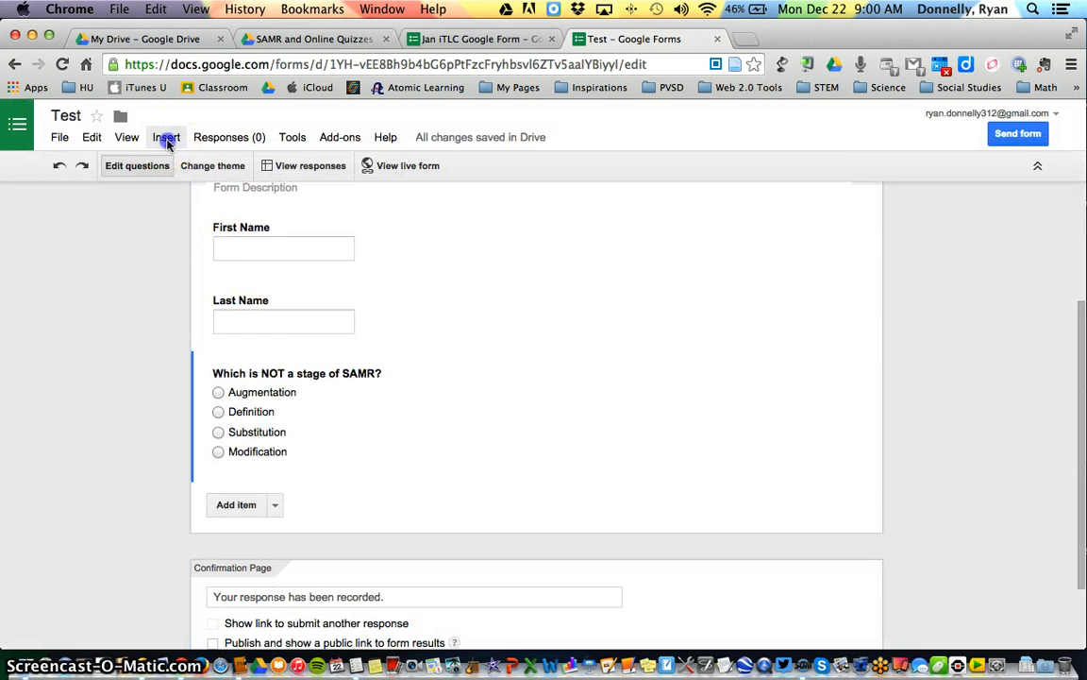
left_click(167, 137)
left_click(175, 464)
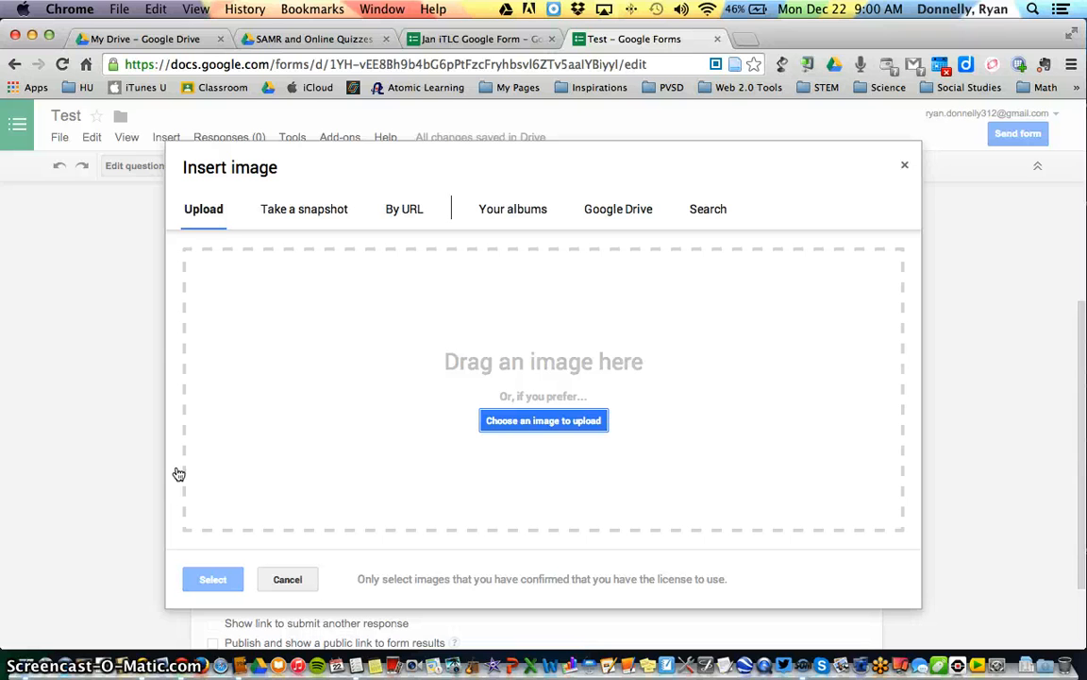
left_click(287, 580)
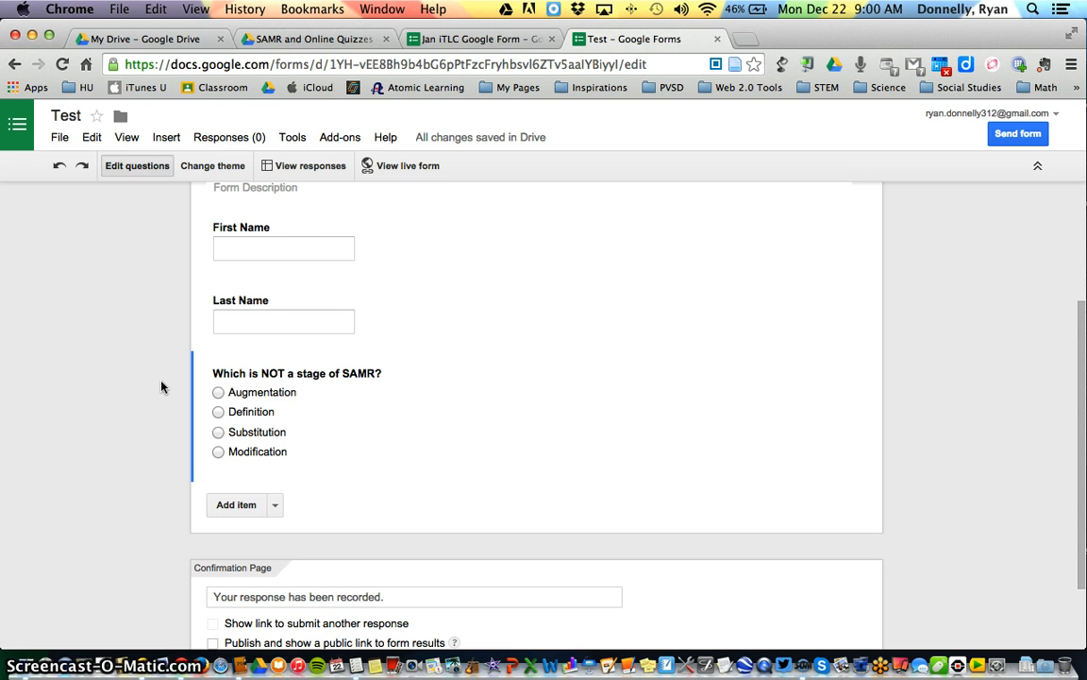
Step: Review the form's sharing options, including the link to share and sending by email, and close them without sending
scroll(163, 375, "up", 2)
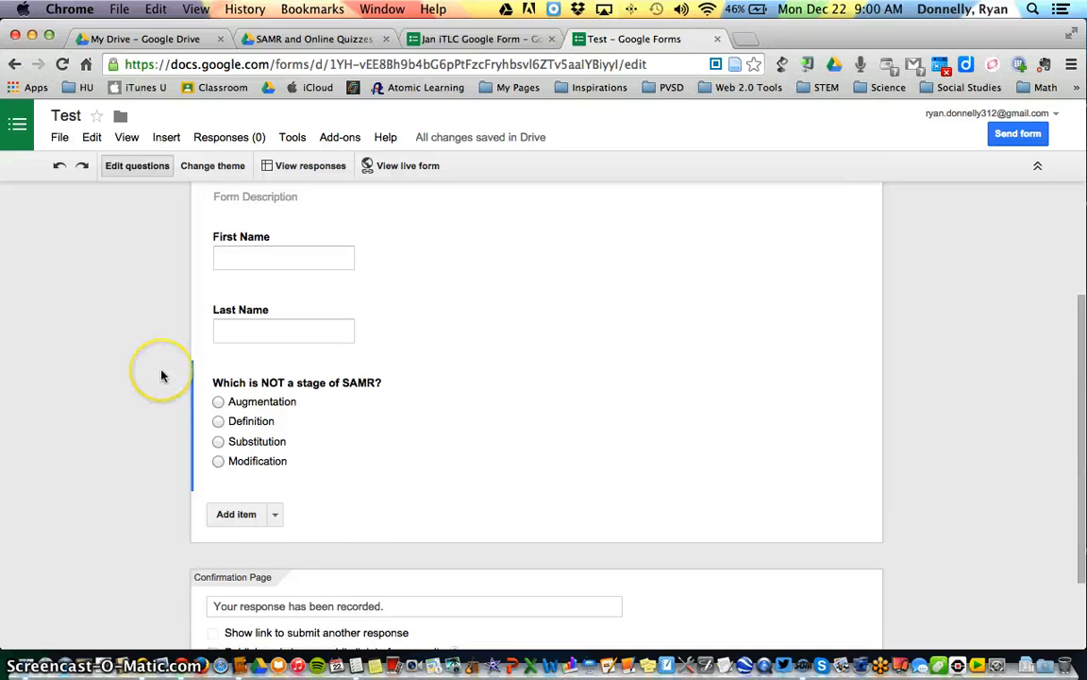
left_click(1024, 133)
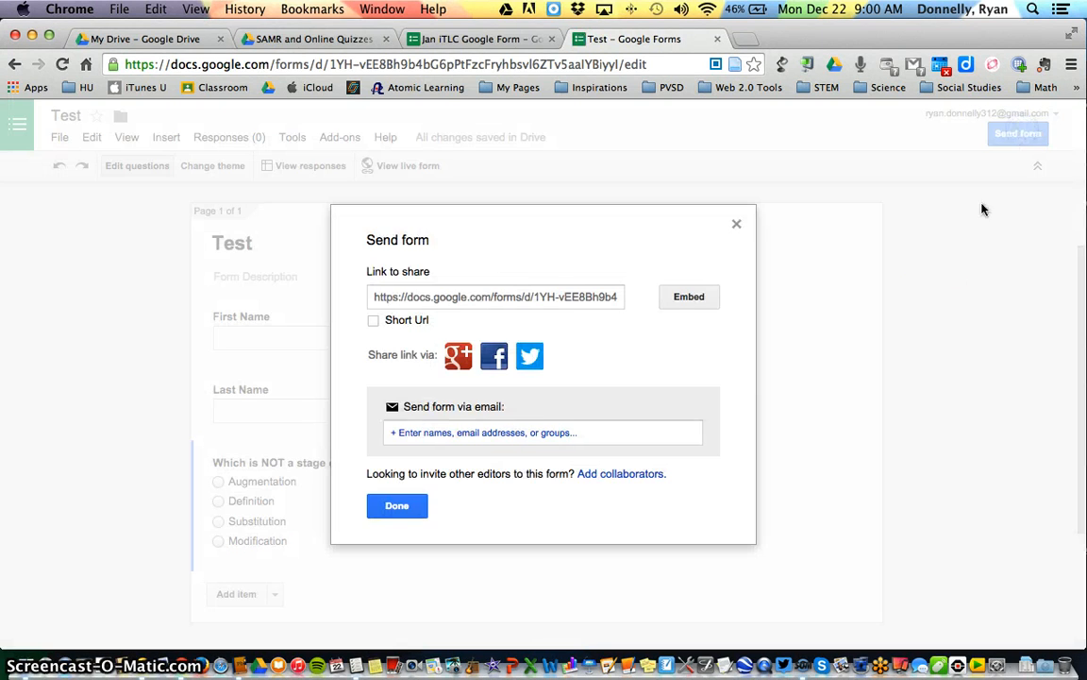
left_click(537, 296)
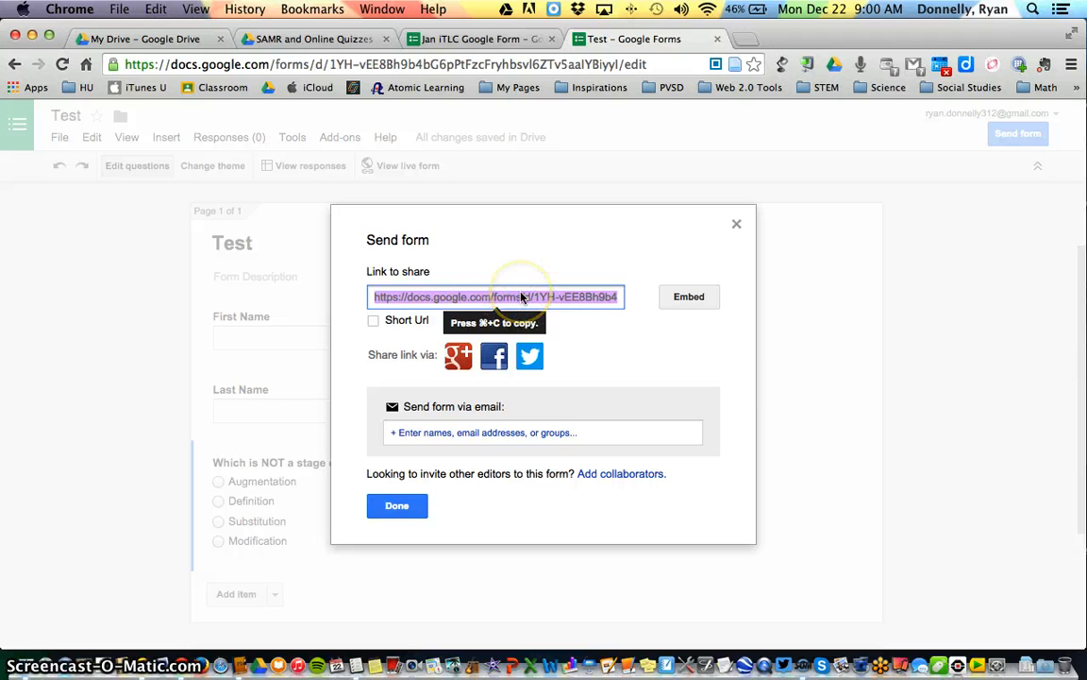
left_click(483, 434)
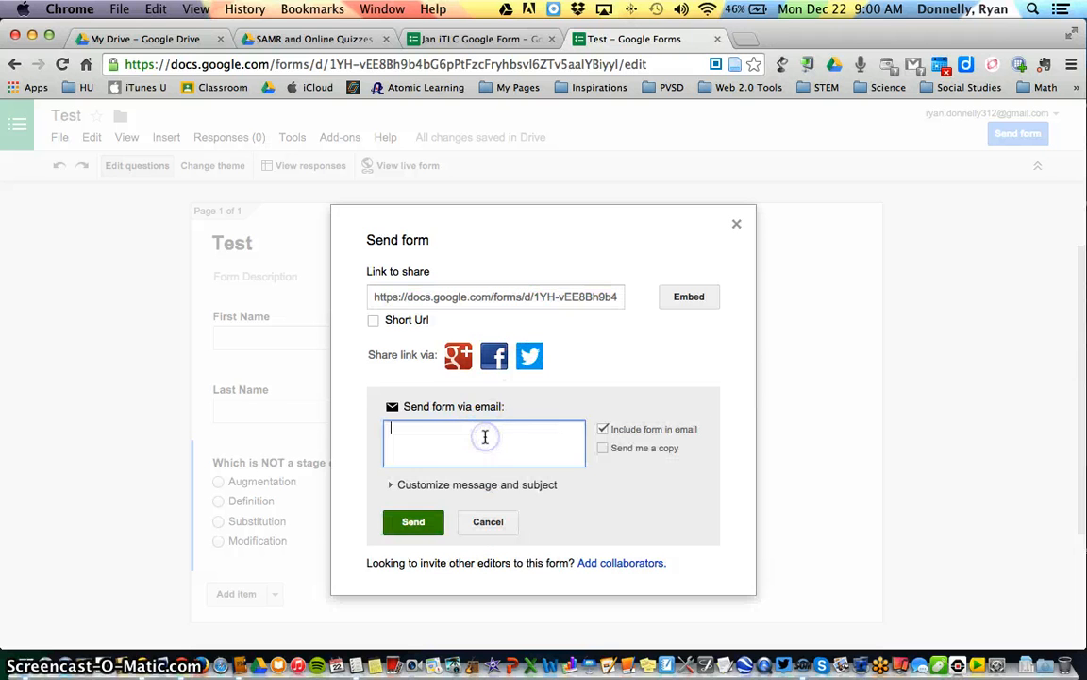
left_click(513, 488)
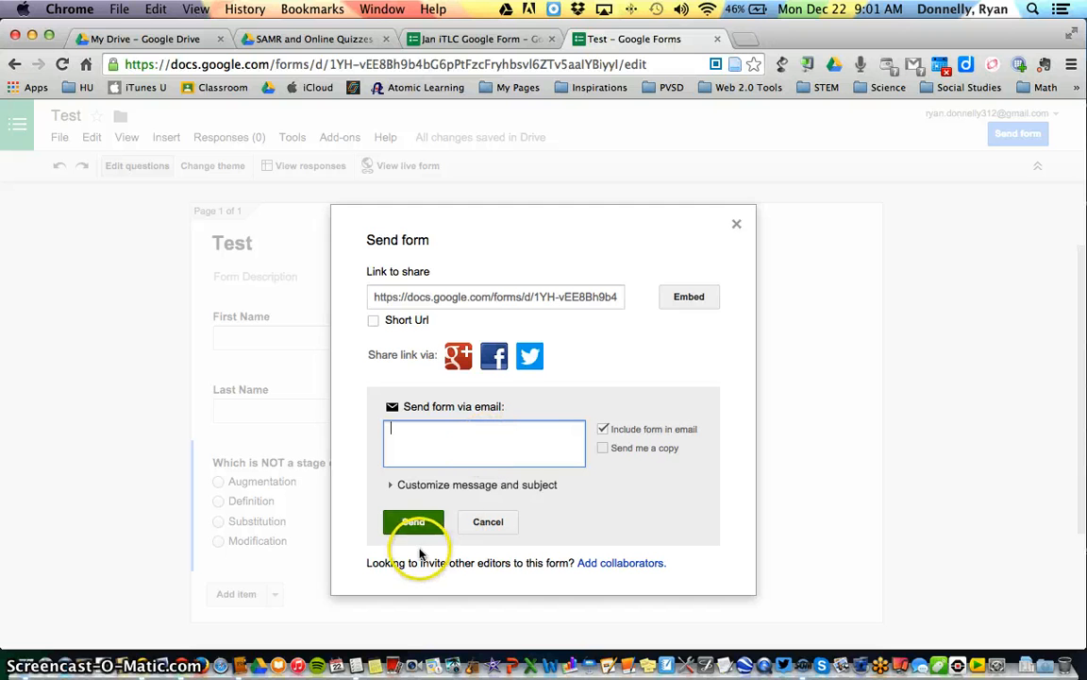
left_click(735, 226)
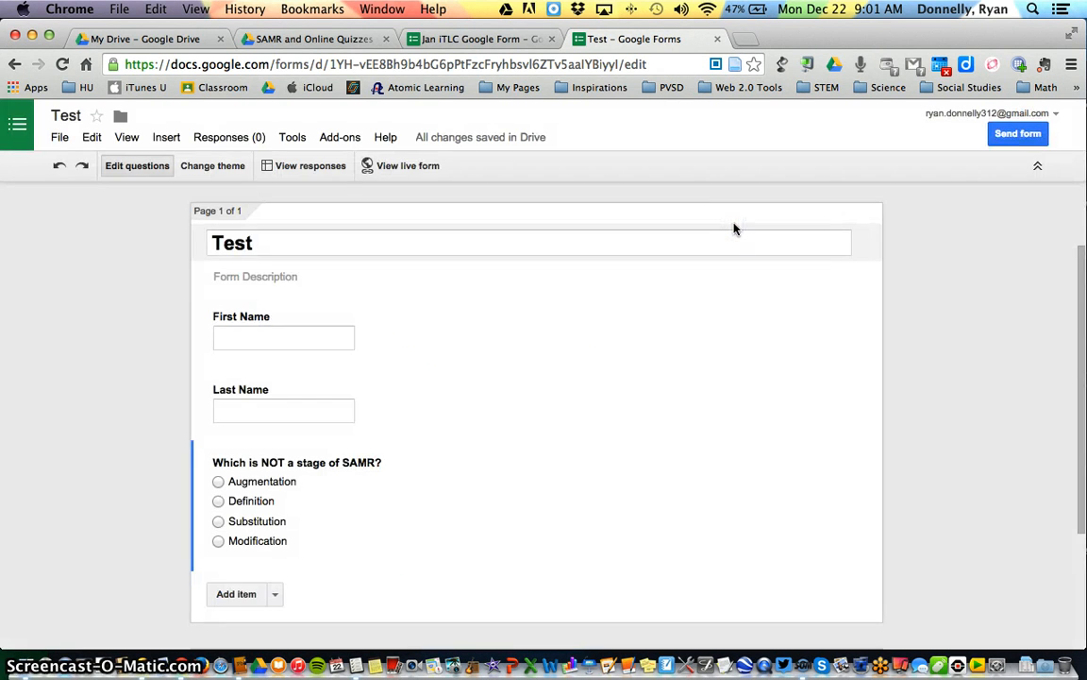